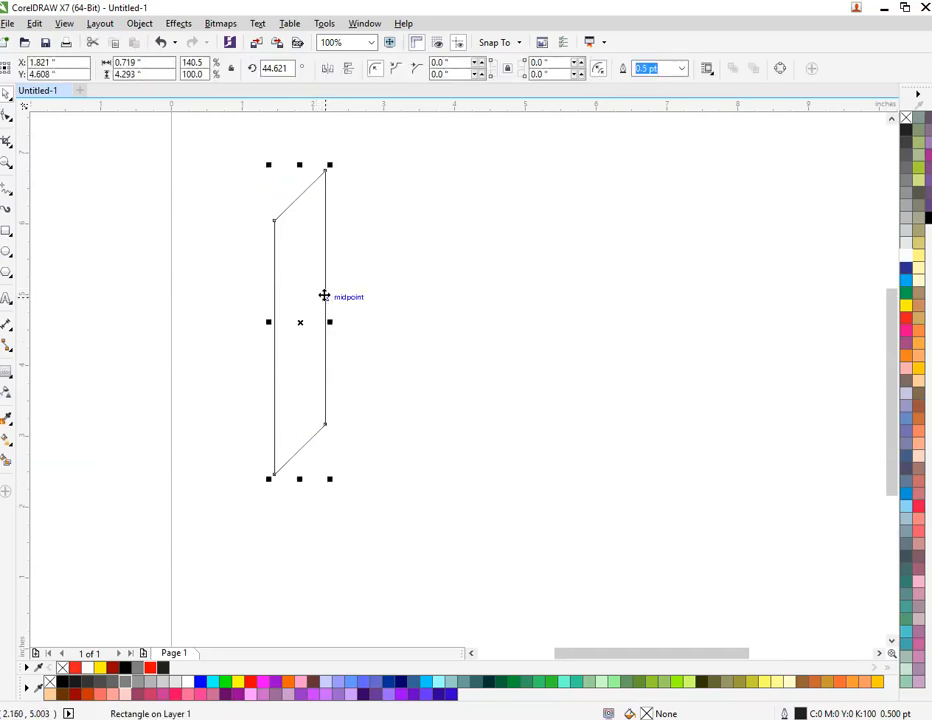
# Narrow the slanted bar to about 0.625 inch wide and place a duplicate above and to the right of it
pyautogui.moveTo(329, 322); pyautogui.dragTo(312, 395)
pyautogui.scroll(-1, 388, 322)
pyautogui.scroll(1, 385, 235)
pyautogui.rightClick(312, 395)
pyautogui.click(453, 428)
pyautogui.moveTo(425, 403); pyautogui.dragTo(432, 400)
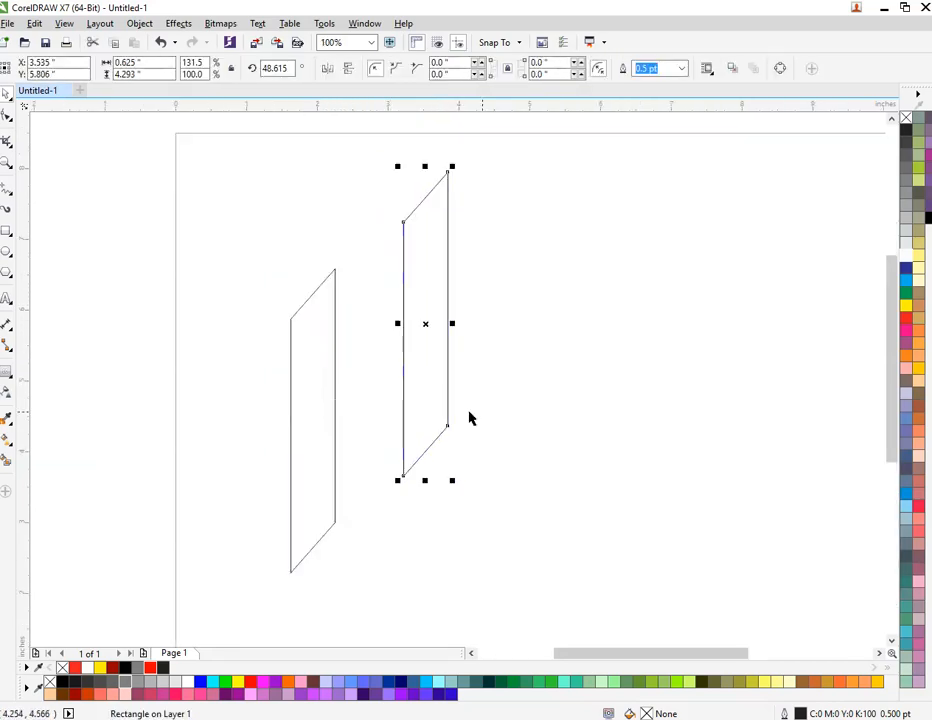
pyautogui.click(469, 412)
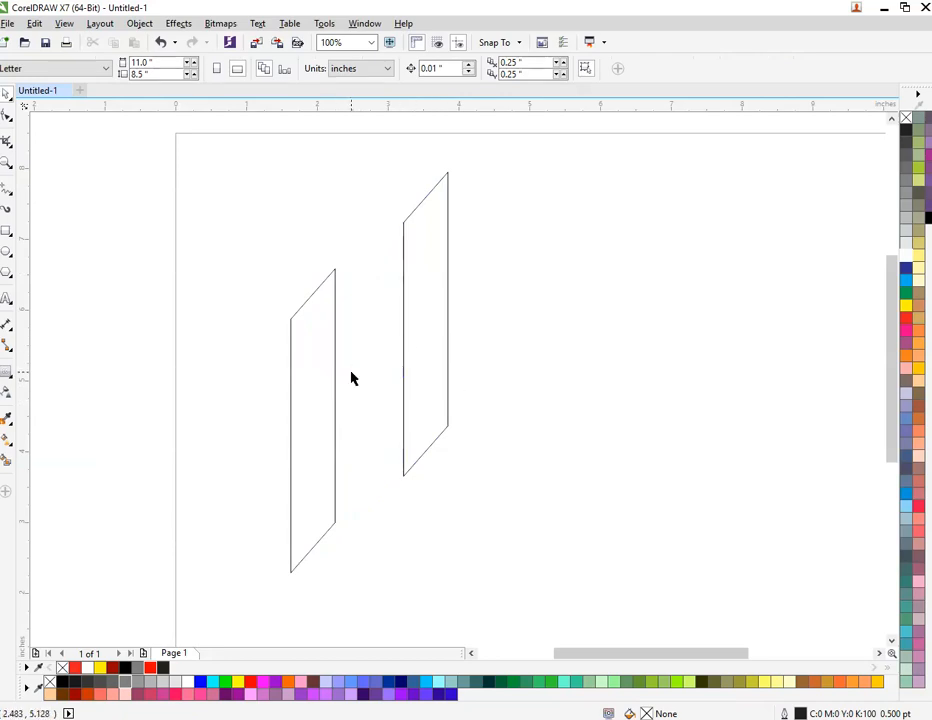
# Narrow the left slanted bar to about 0.51 inch wide and replace the old duplicate with a matching new one
pyautogui.click(325, 362)
pyautogui.moveTo(340, 420); pyautogui.dragTo(397, 331)
pyautogui.click(322, 395)
pyautogui.click(407, 388)
pyautogui.press('Delete')
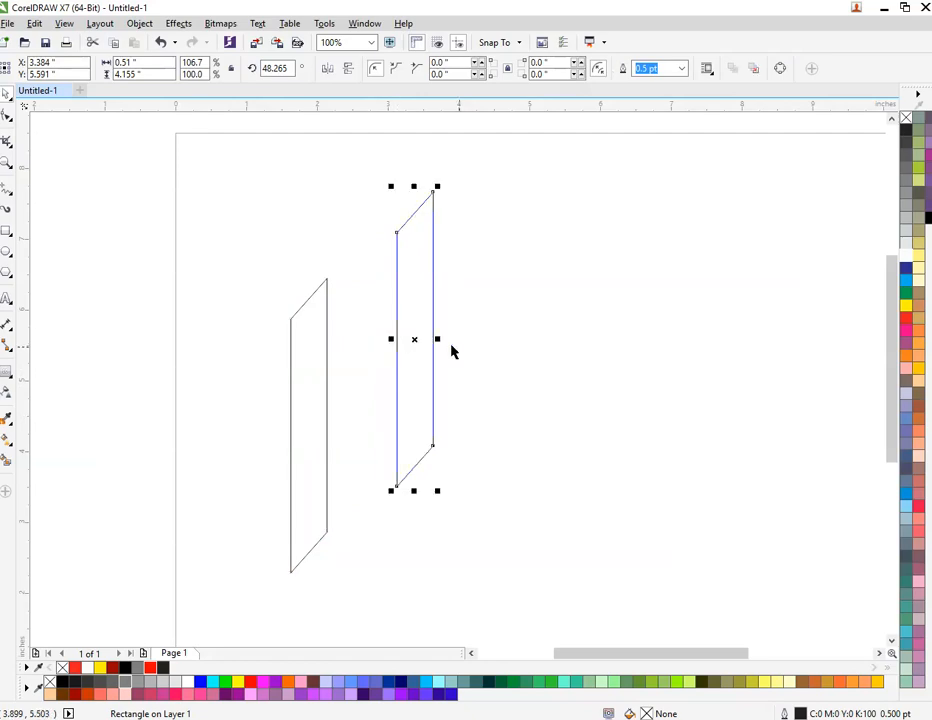
# Move the left slanted bar up slightly so its centre sits at about Y 4.5 inches
pyautogui.click(141, 372)
pyautogui.moveTo(327, 446); pyautogui.dragTo(327, 437)
pyautogui.click(652, 382)
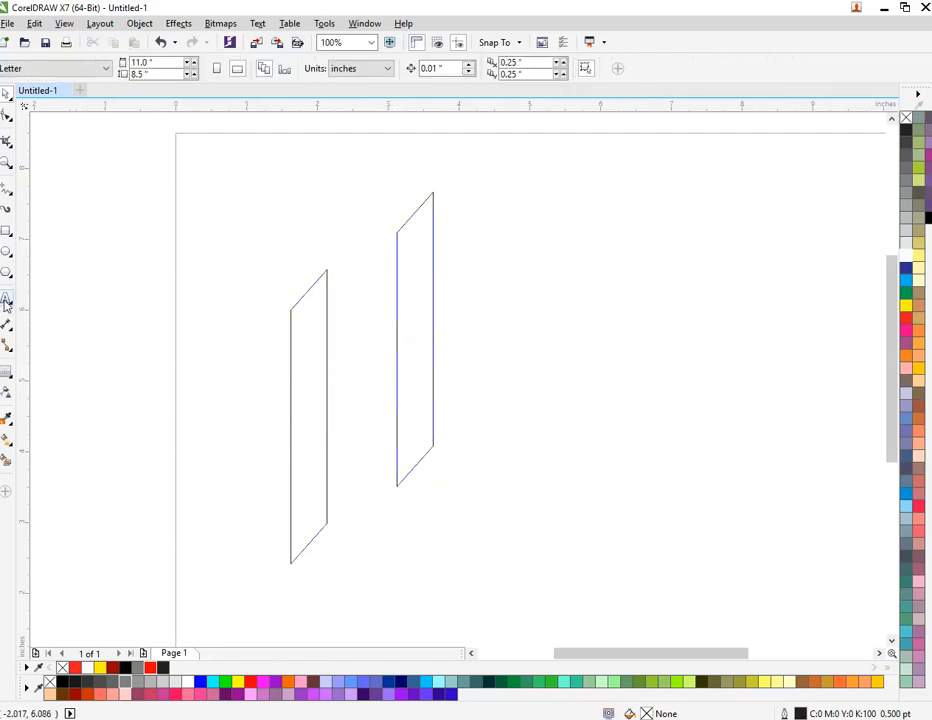
# Draw a square about 2.188 inches wide beside the left bar and convert it to curves
pyautogui.click(7, 231)
pyautogui.moveTo(94, 361)
pyautogui.mouseDown()
pyautogui.moveTo(166, 481)
pyautogui.moveTo(233, 516)
pyautogui.mouseUp()
pyautogui.press('space')
pyautogui.hotkey('ctrl', 'q')
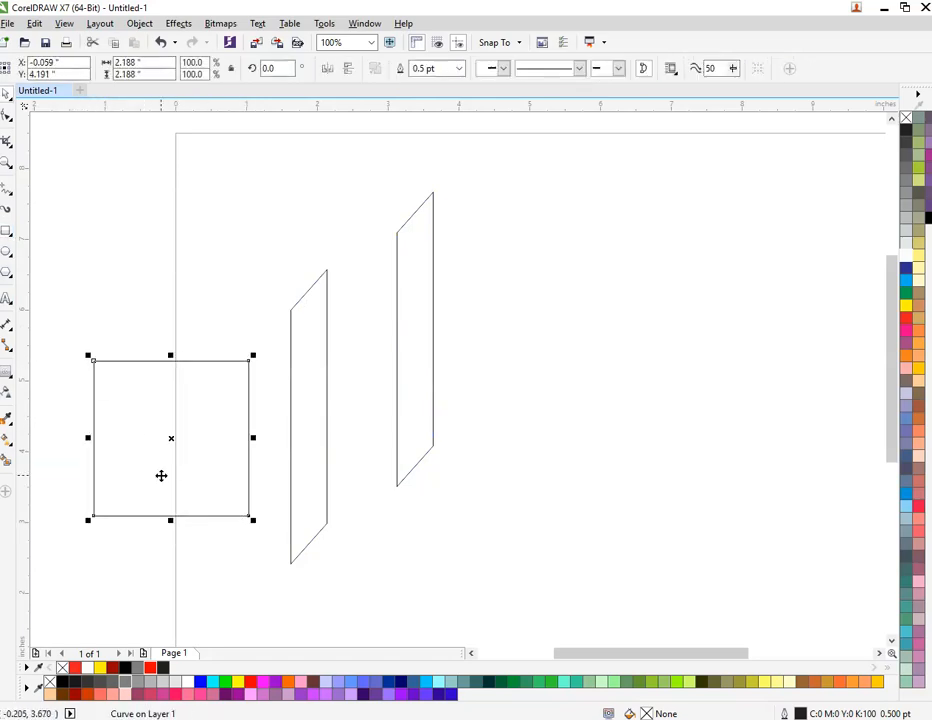
# Delete the square's upper-left node to turn it into a triangle
pyautogui.press('F10')
pyautogui.moveTo(73, 335); pyautogui.dragTo(161, 382)
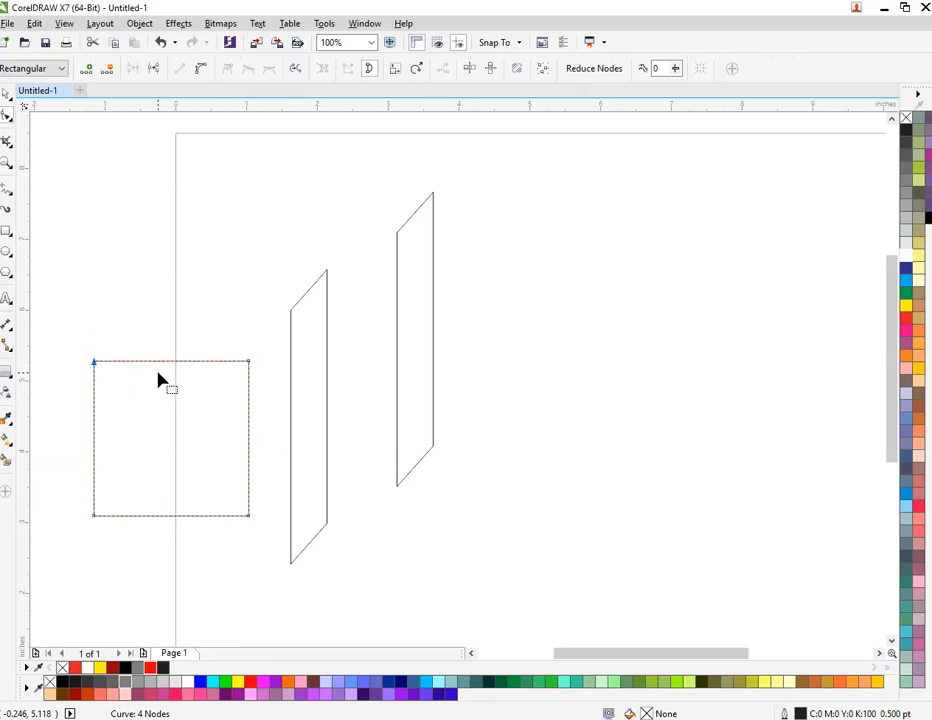
pyautogui.press('Delete')
# Convert the triangle's diagonal side to a curve and bend it into an S-shape with its control handles
pyautogui.click(93, 515)
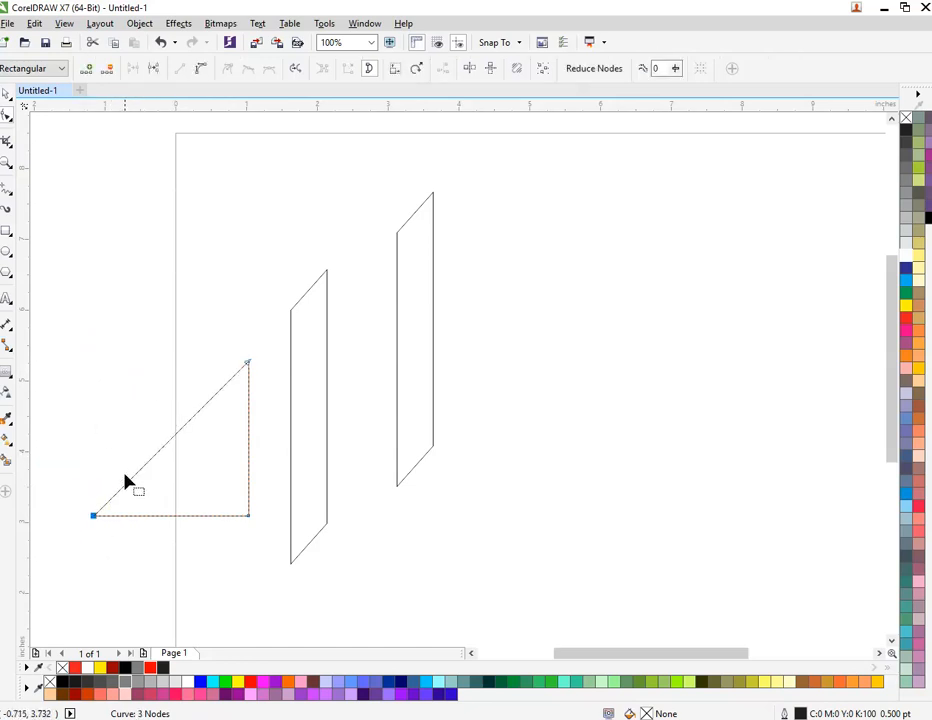
pyautogui.click(202, 70)
pyautogui.moveTo(145, 468); pyautogui.dragTo(96, 353)
pyautogui.moveTo(198, 416); pyautogui.dragTo(212, 428)
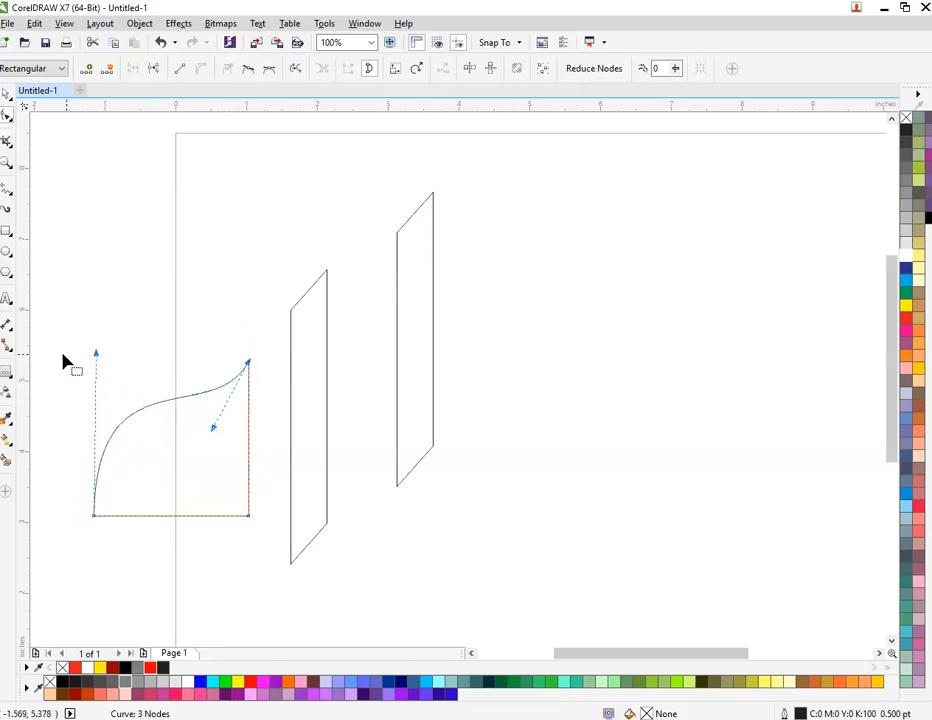
pyautogui.moveTo(96, 360); pyautogui.dragTo(91, 393)
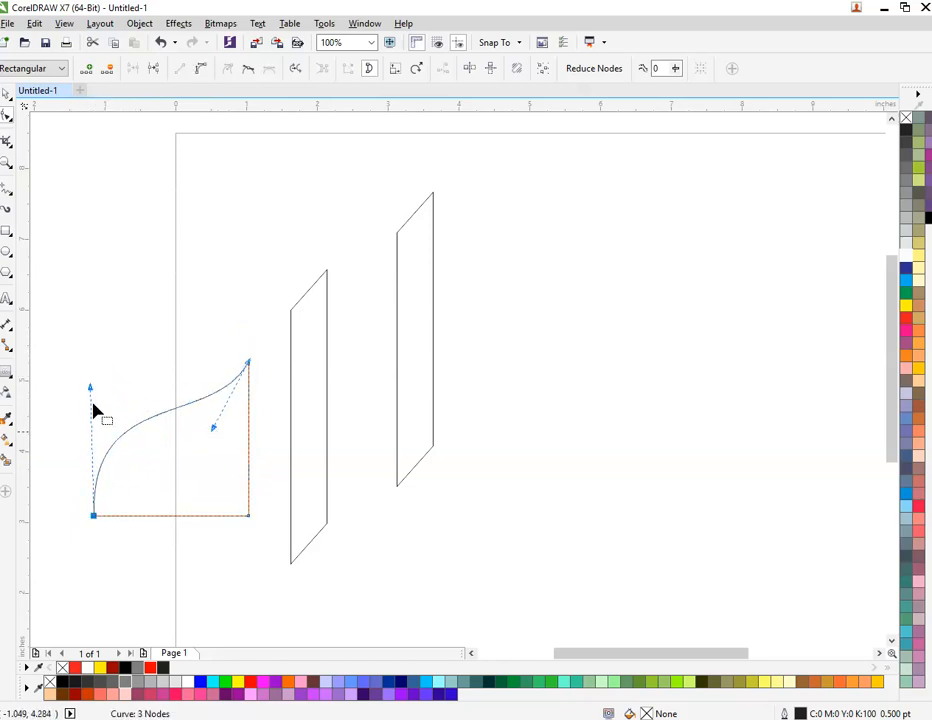
# Delete the lower-right node, convert the straight closing side to a curve and bend it into a matching S-shape
pyautogui.click(248, 510)
pyautogui.press('Delete')
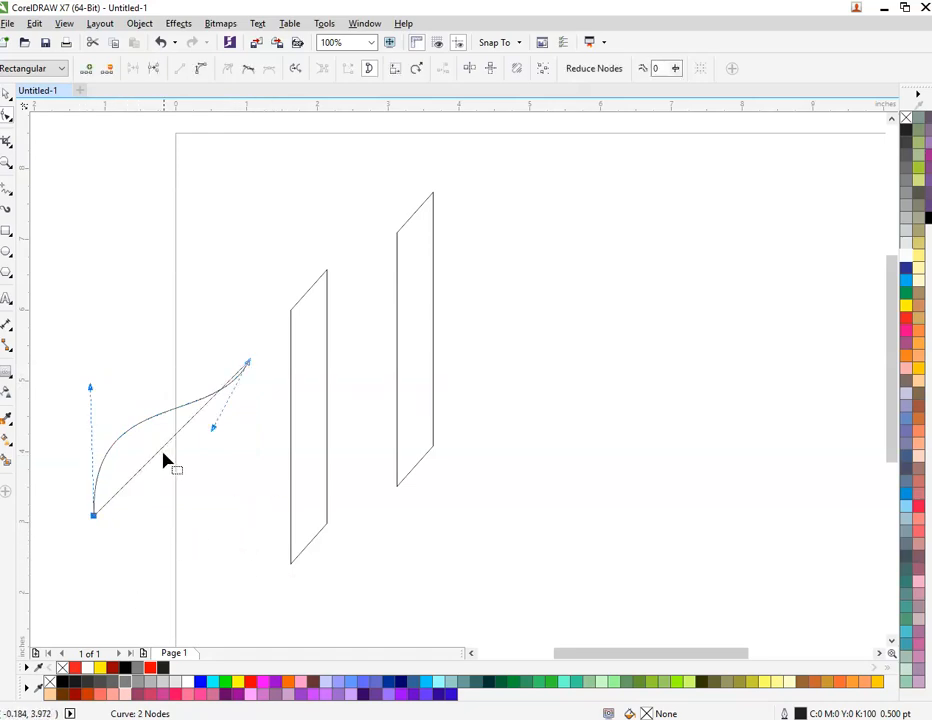
pyautogui.moveTo(224, 330); pyautogui.dragTo(74, 554)
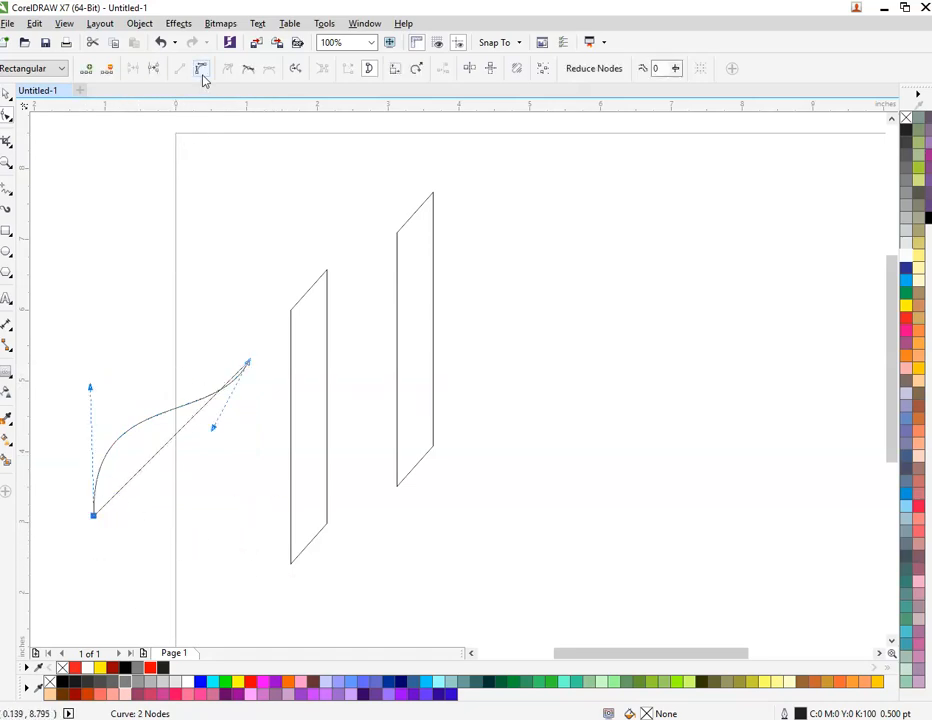
pyautogui.moveTo(144, 473); pyautogui.dragTo(225, 512)
pyautogui.moveTo(157, 444); pyautogui.dragTo(127, 426)
pyautogui.click(224, 512)
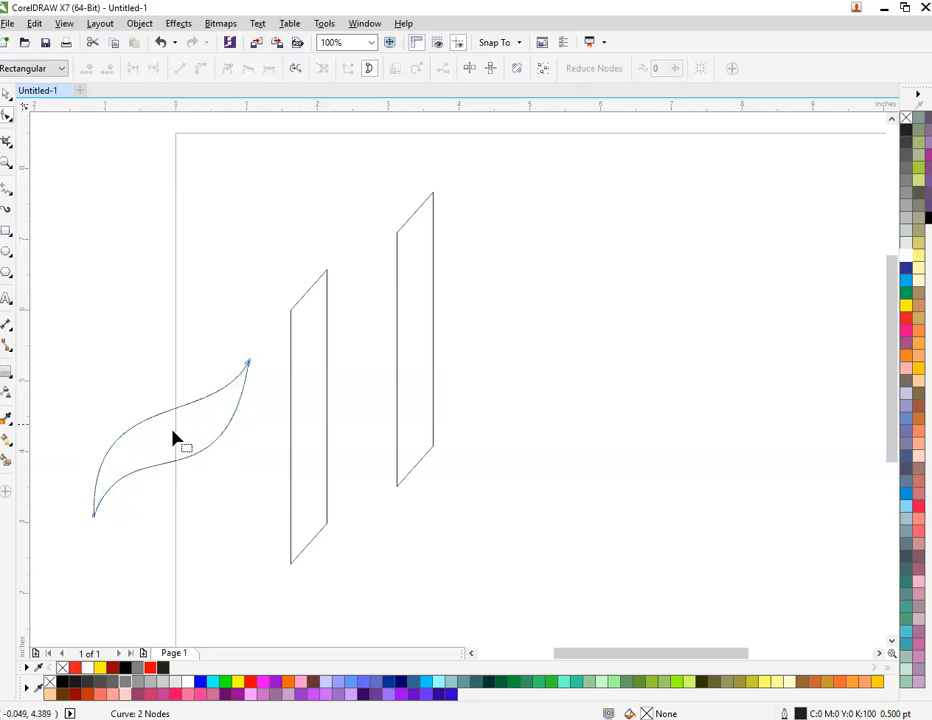
# Refine the control handles of the swoosh's lower curve so it mirrors the upper one
pyautogui.moveTo(95, 540); pyautogui.dragTo(96, 540)
pyautogui.moveTo(226, 515); pyautogui.dragTo(238, 479)
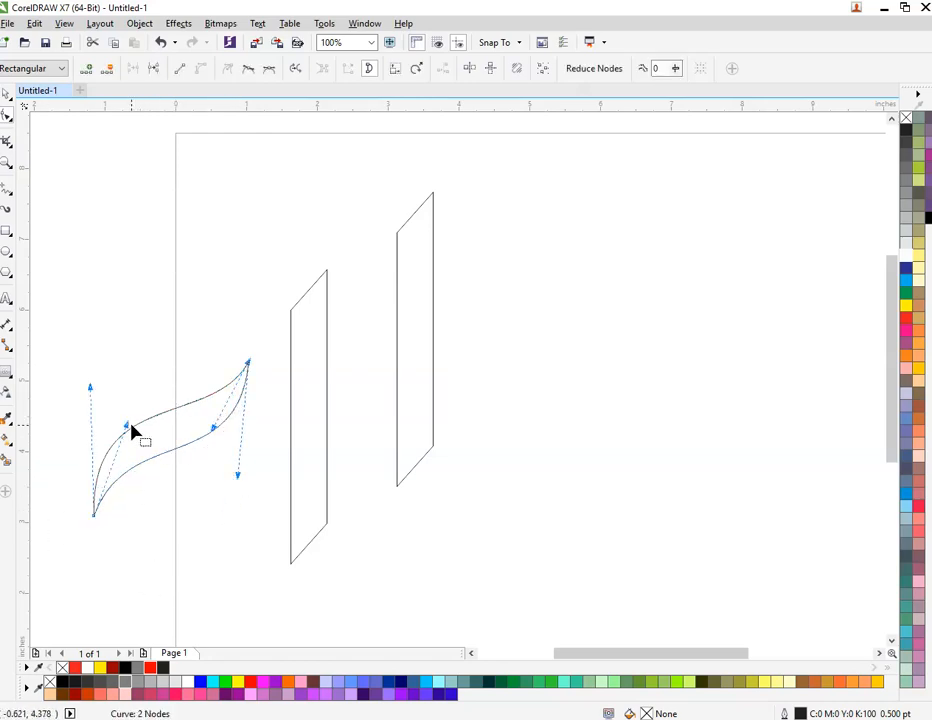
pyautogui.moveTo(131, 430)
pyautogui.mouseDown()
pyautogui.moveTo(137, 456)
pyautogui.moveTo(140, 443)
pyautogui.mouseUp()
pyautogui.click(210, 473)
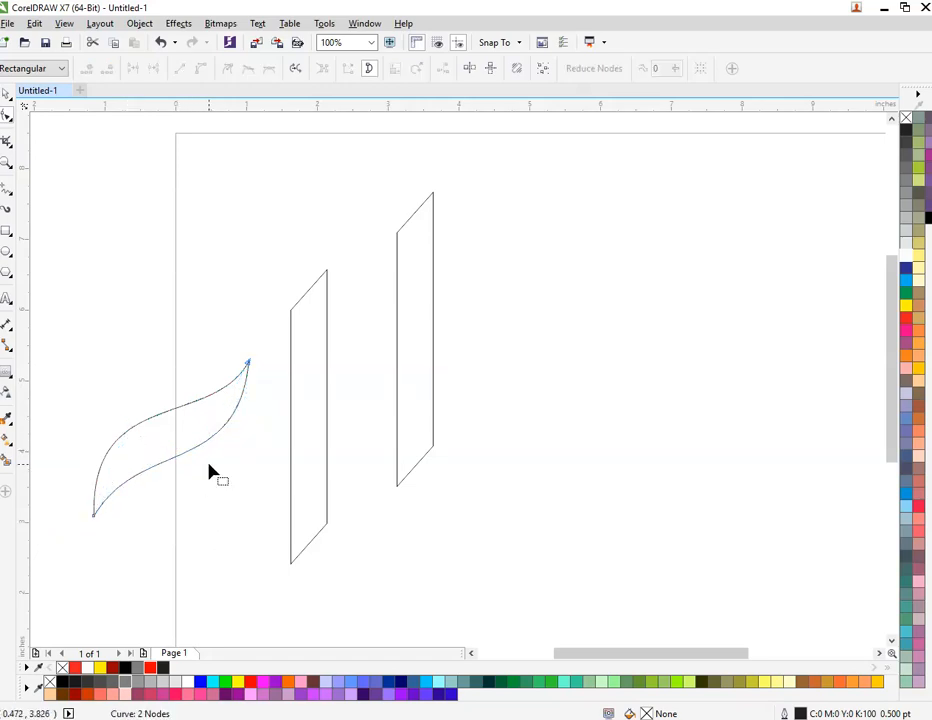
pyautogui.click(94, 513)
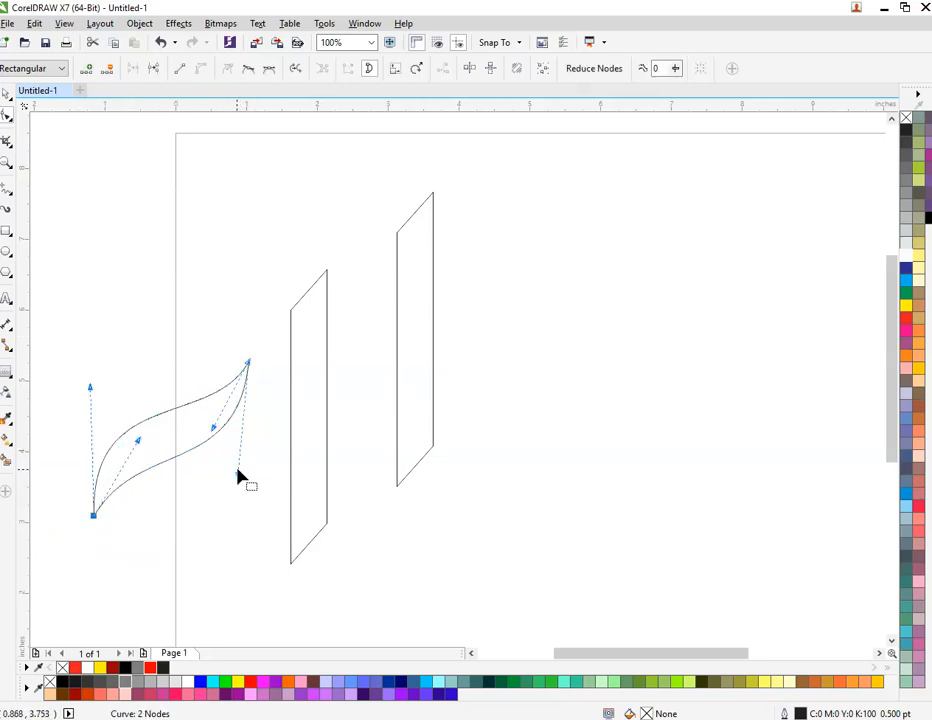
pyautogui.moveTo(238, 477); pyautogui.dragTo(246, 477)
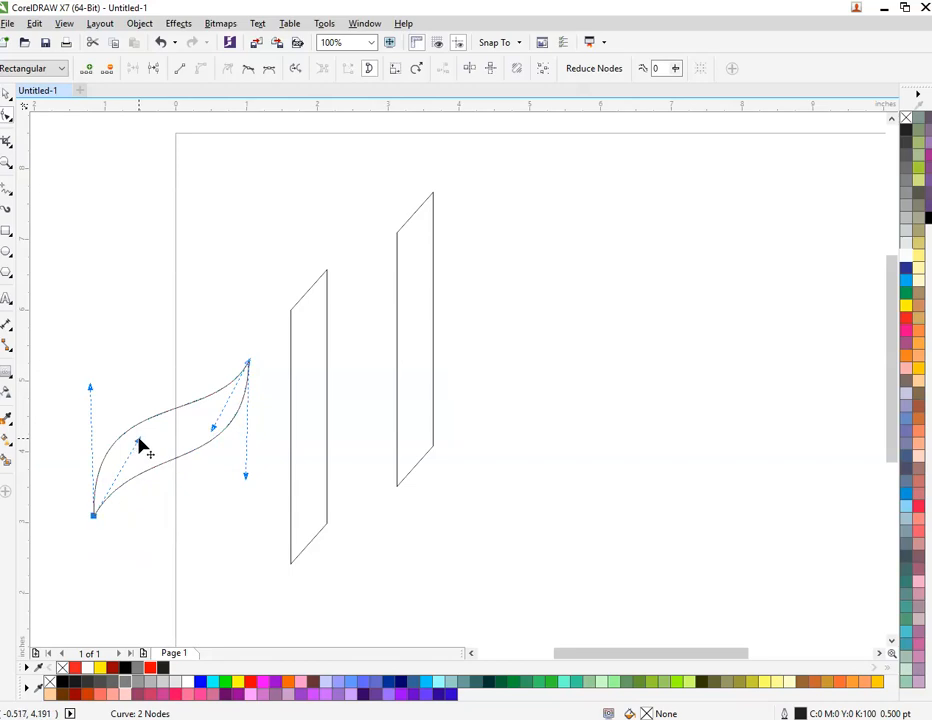
# Place the swoosh across both slanted bars and scale it to about 2.92 inches wide
pyautogui.moveTo(139, 439); pyautogui.dragTo(372, 350)
pyautogui.click(146, 505)
pyautogui.press('space')
pyautogui.click(163, 524)
pyautogui.moveTo(432, 305); pyautogui.dragTo(480, 263)
pyautogui.moveTo(401, 374); pyautogui.dragTo(415, 374)
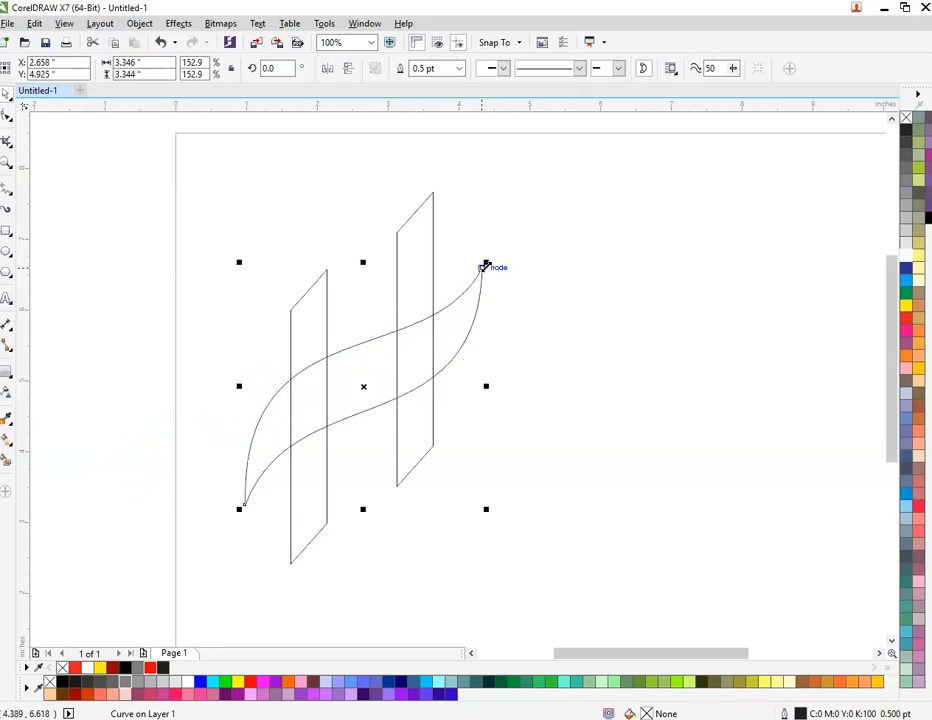
pyautogui.moveTo(484, 265); pyautogui.dragTo(467, 283)
pyautogui.click(275, 316)
# Fill both slanted bars with red (#FF0000)
pyautogui.click(320, 332)
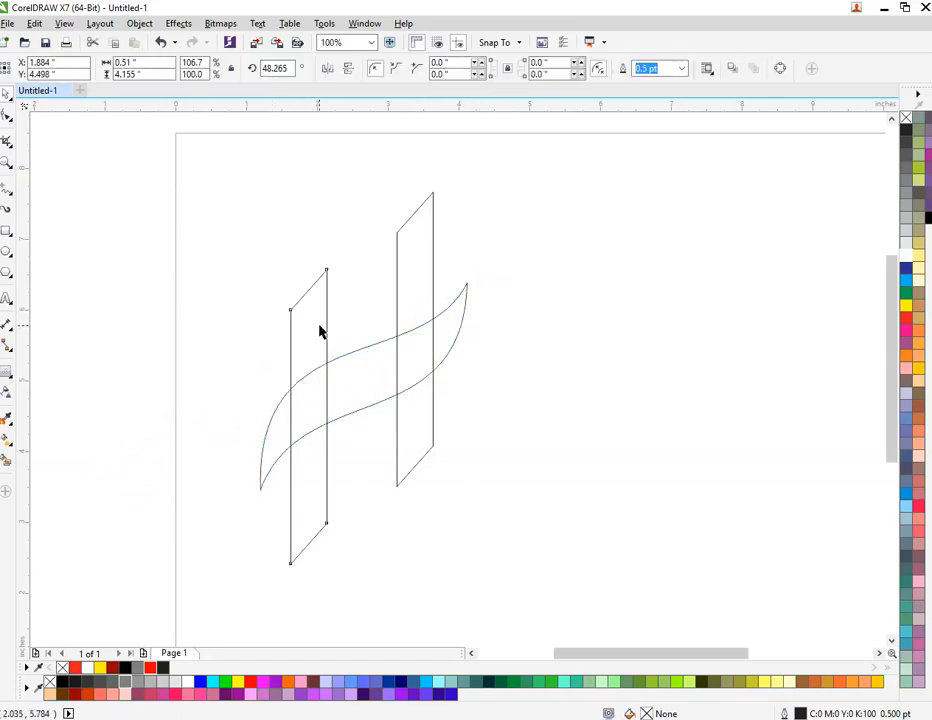
pyautogui.keyDown('shift'); pyautogui.click(402, 332); pyautogui.keyUp('shift')
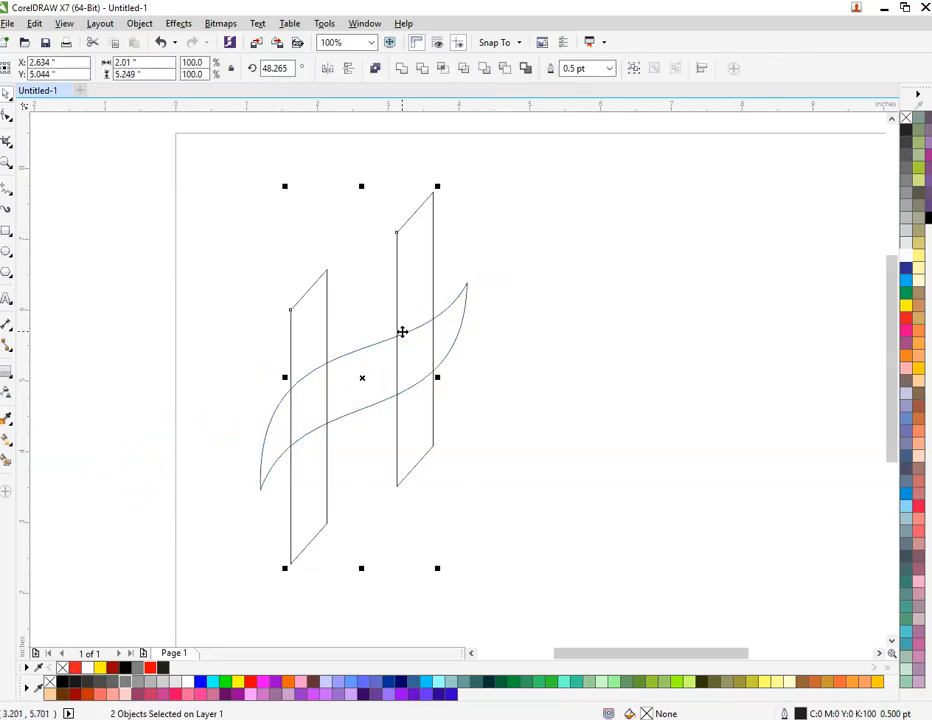
pyautogui.click(151, 668)
# Trim the left red bar with the swoosh shape
pyautogui.click(278, 378)
pyautogui.scroll(1, 382, 384)
pyautogui.click(331, 400)
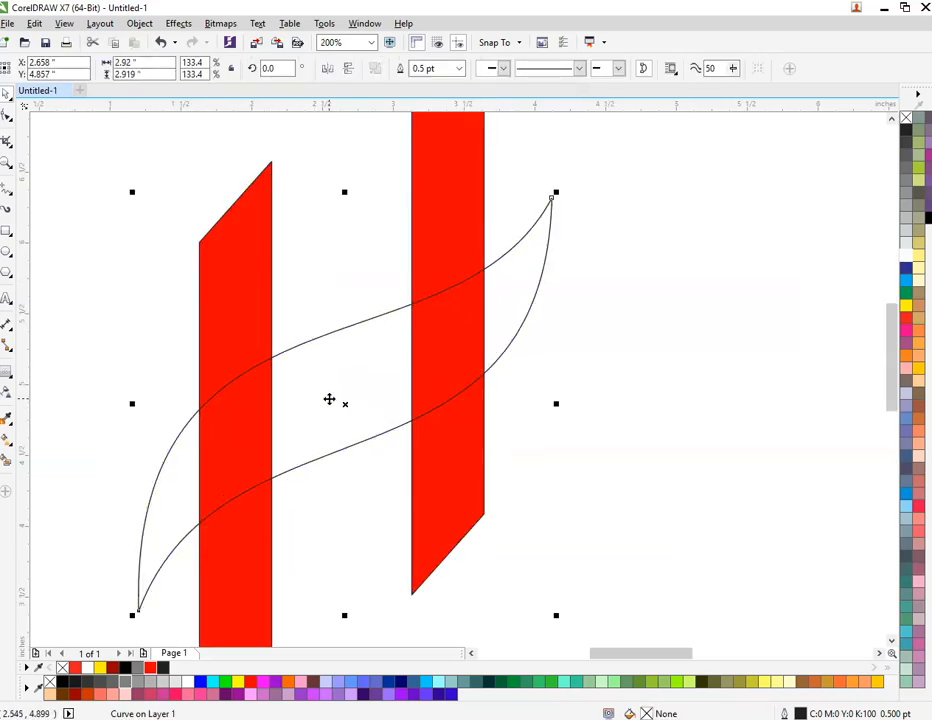
pyautogui.keyDown('shift'); pyautogui.click(473, 238); pyautogui.keyUp('shift')
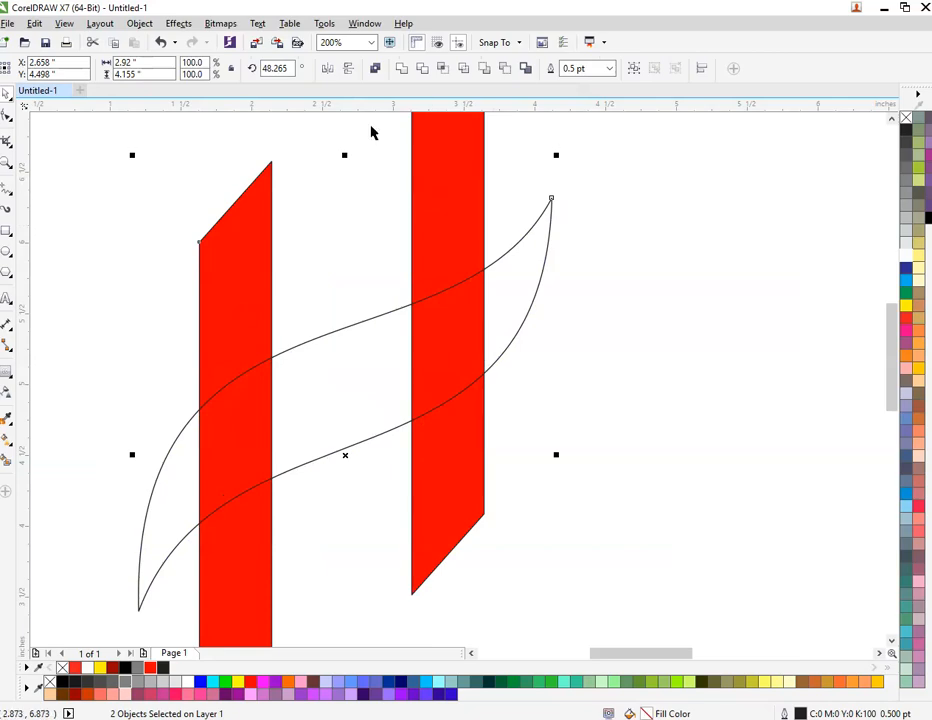
pyautogui.click(423, 69)
pyautogui.click(571, 301)
# Trim the right red bar with the swoosh shape
pyautogui.click(440, 315)
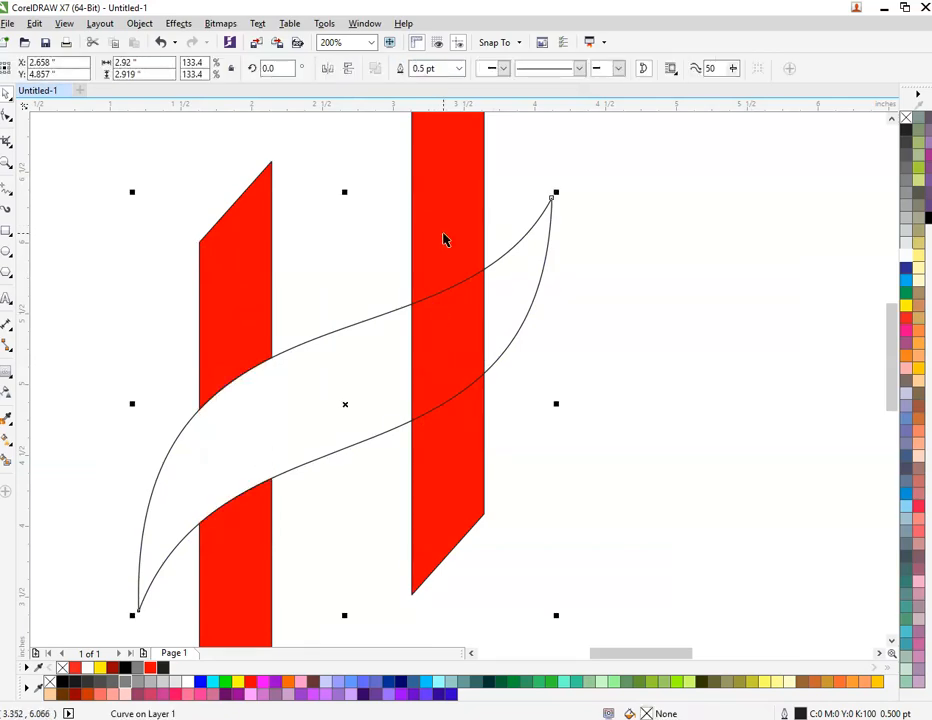
pyautogui.keyDown('shift'); pyautogui.click(445, 240); pyautogui.keyUp('shift')
pyautogui.click(423, 69)
pyautogui.click(613, 204)
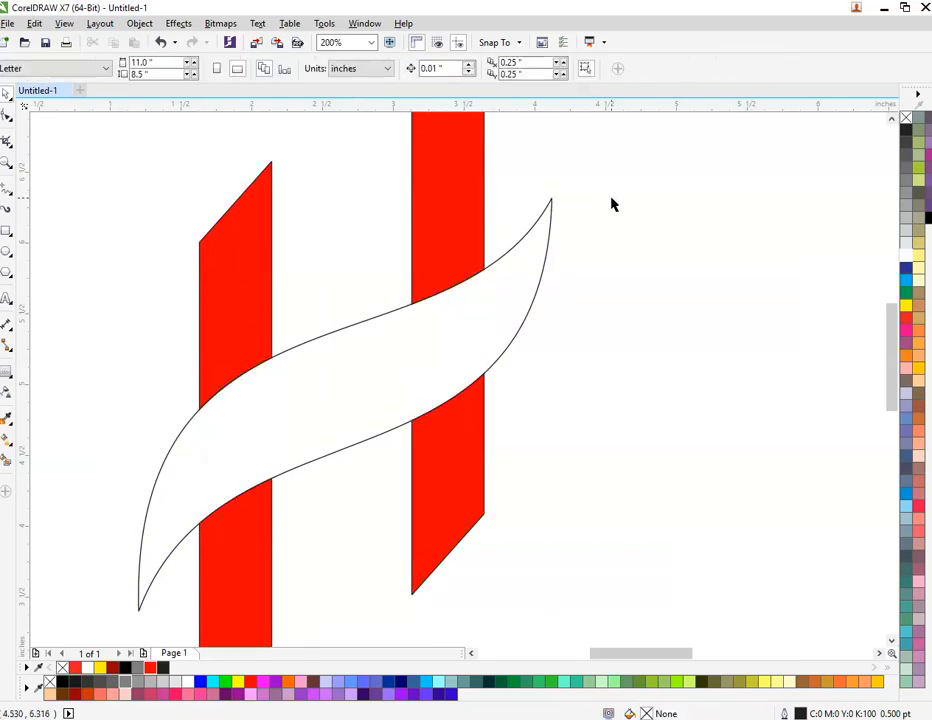
pyautogui.click(501, 307)
pyautogui.click(248, 315)
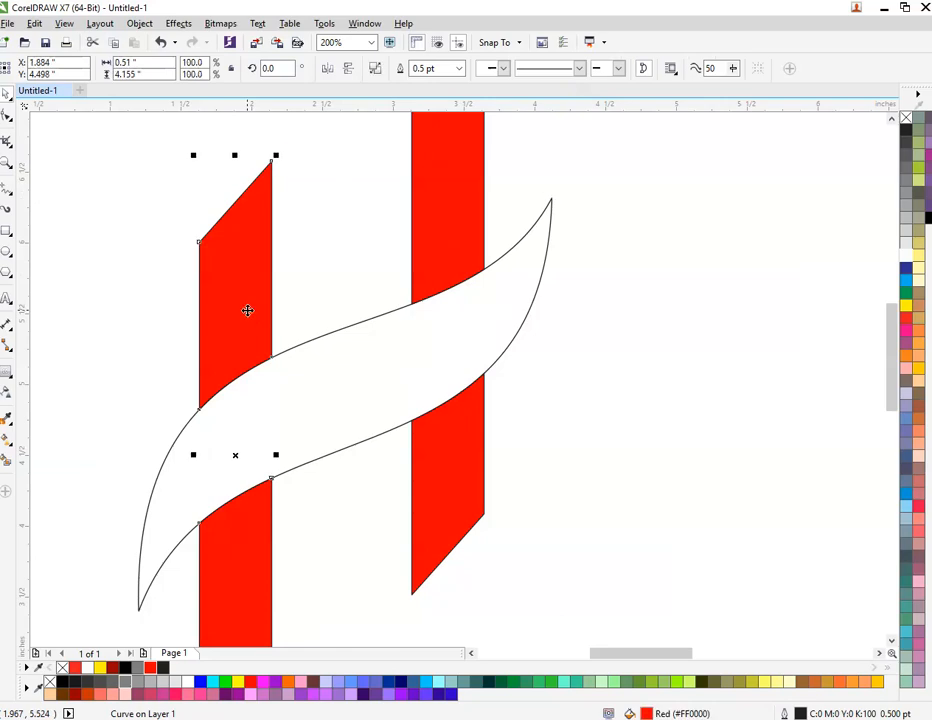
pyautogui.keyDown('shift'); pyautogui.click(432, 205); pyautogui.keyUp('shift')
pyautogui.rightClick(433, 199)
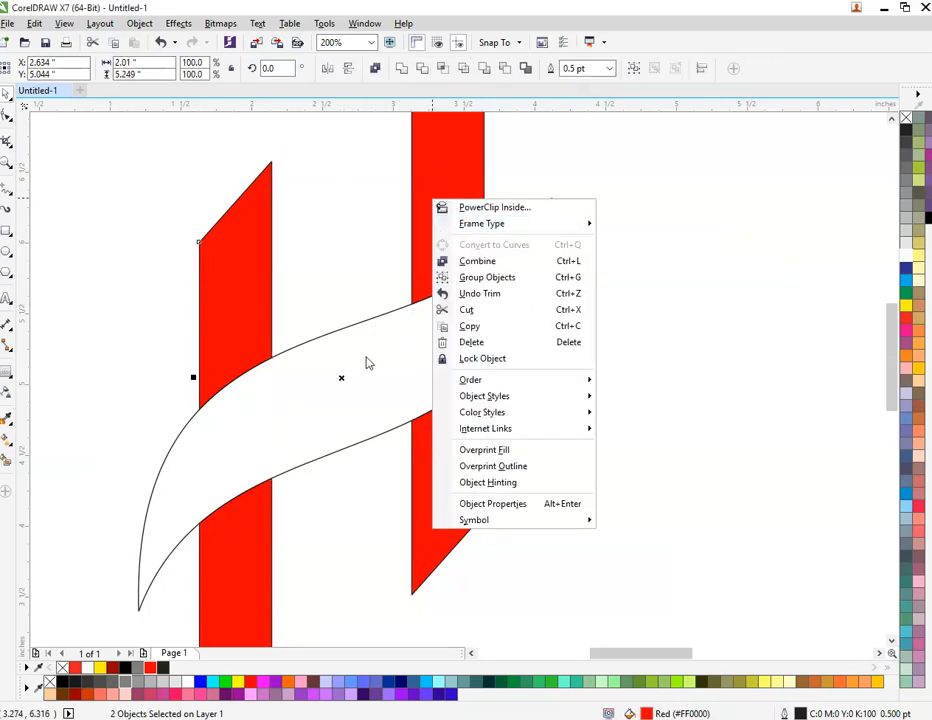
pyautogui.click(366, 358)
pyautogui.click(352, 260)
# Break the trimmed left and right bars apart into separate upper and lower pieces
pyautogui.click(228, 304)
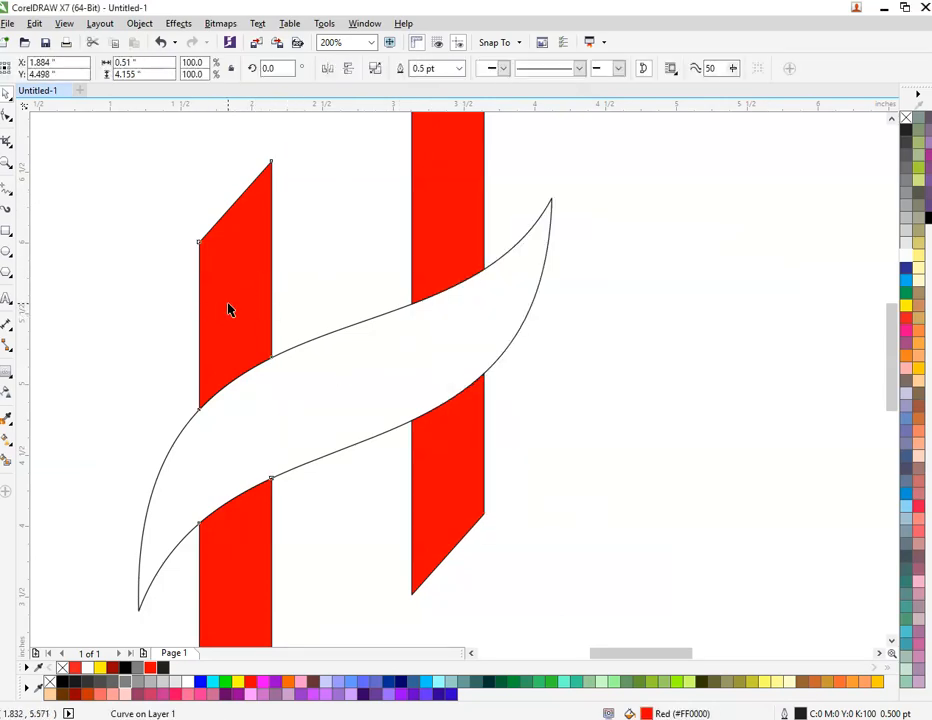
pyautogui.rightClick(228, 310)
pyautogui.click(327, 368)
pyautogui.rightClick(435, 212)
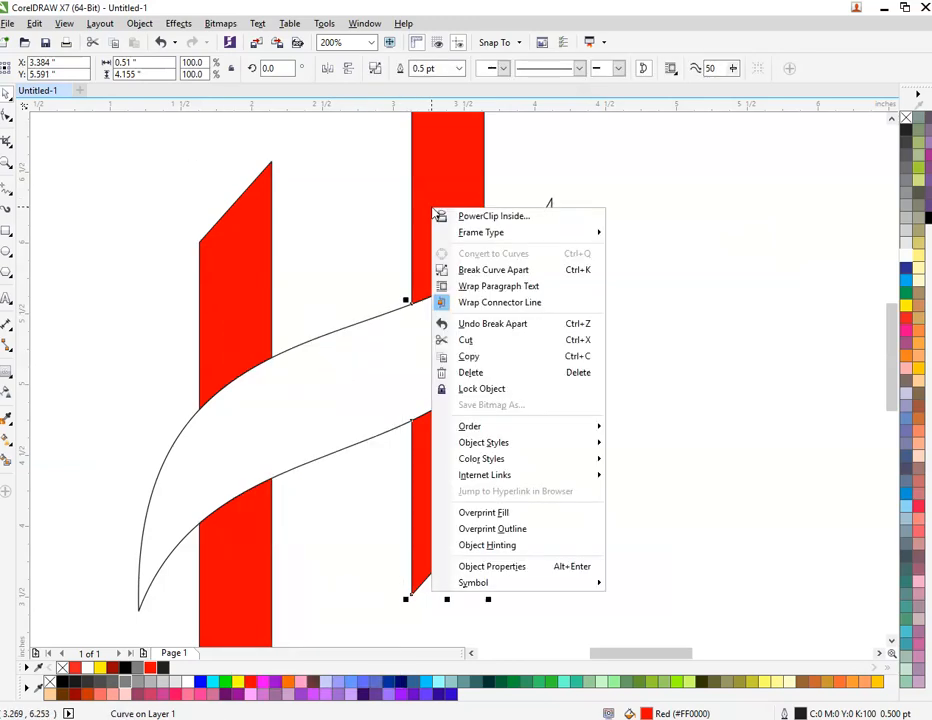
pyautogui.click(454, 272)
pyautogui.click(645, 264)
# Add a one-step inside contour to the swoosh with an offset of about 0.064 inch
pyautogui.click(495, 261)
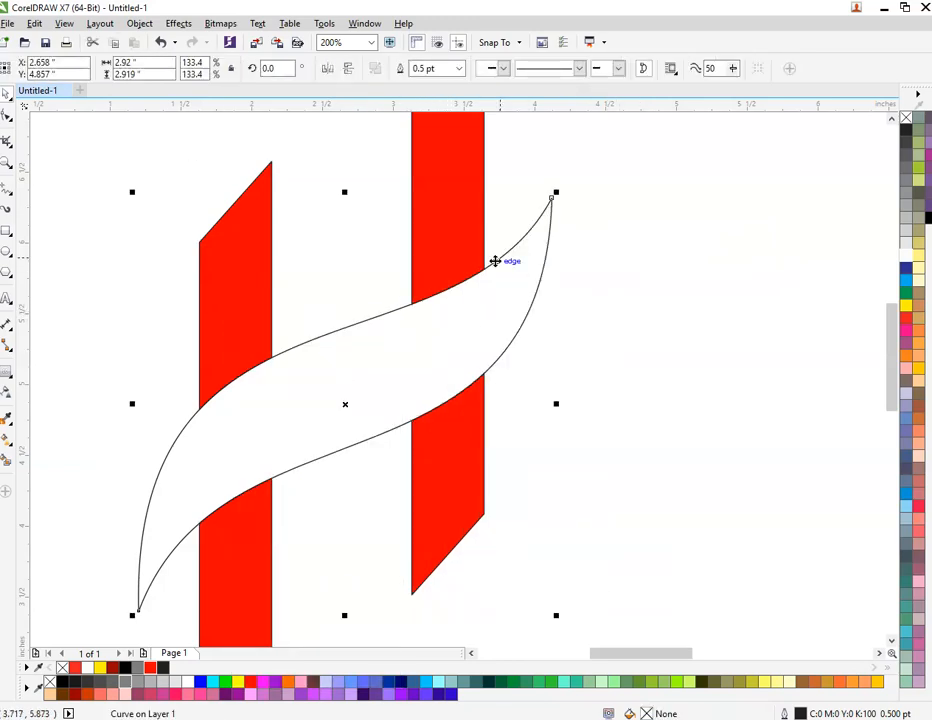
pyautogui.click(11, 382)
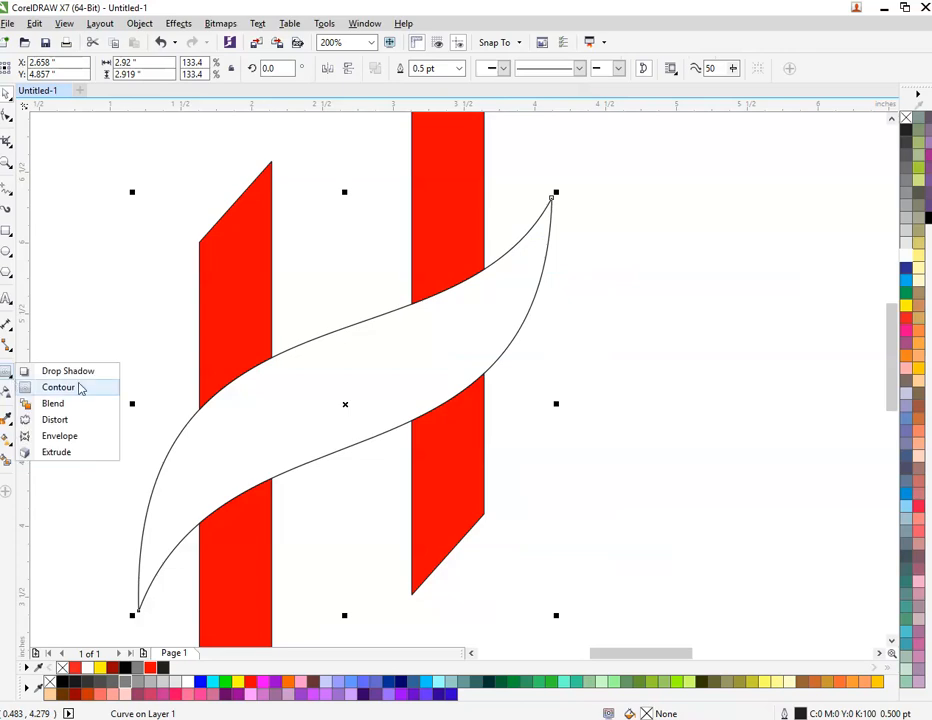
pyautogui.click(79, 391)
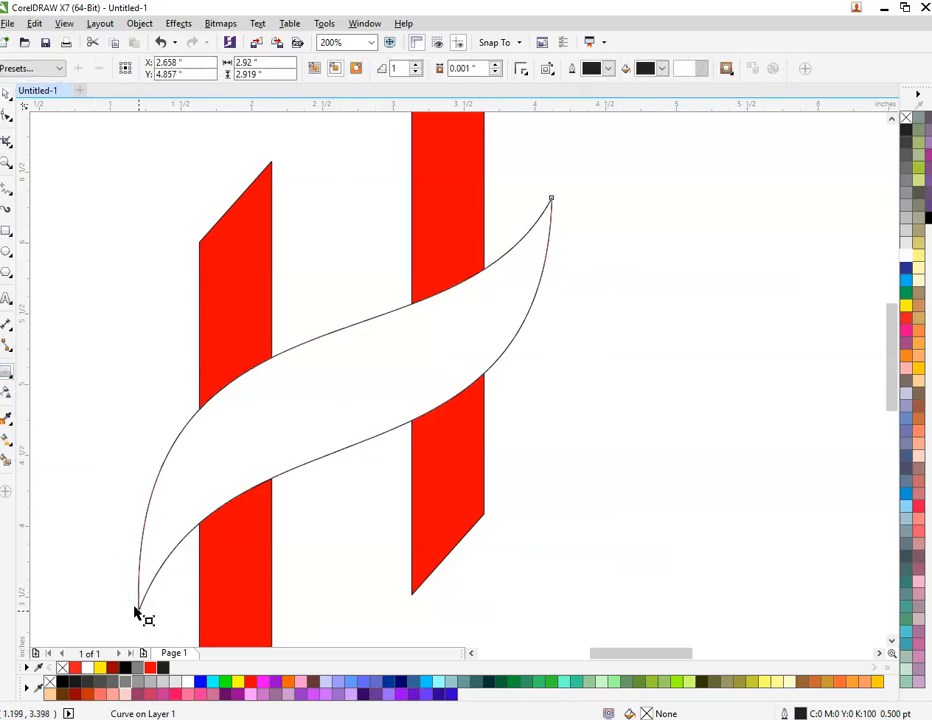
pyautogui.moveTo(140, 612); pyautogui.dragTo(136, 605)
pyautogui.click(97, 425)
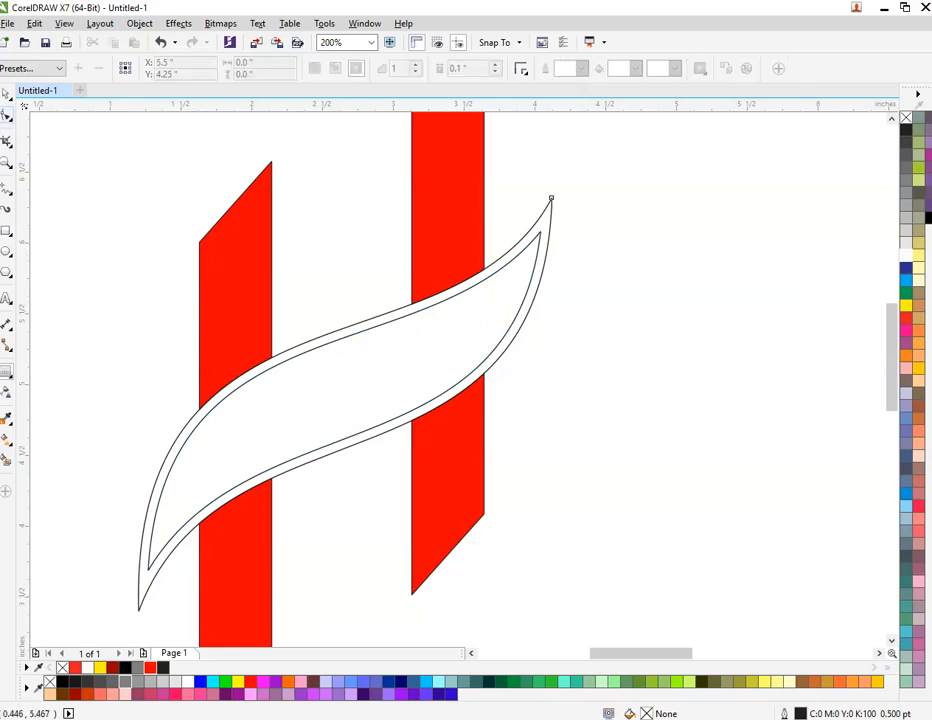
# Break the contour group apart into separate inner and outer swoosh shapes
pyautogui.click(6, 91)
pyautogui.click(190, 502)
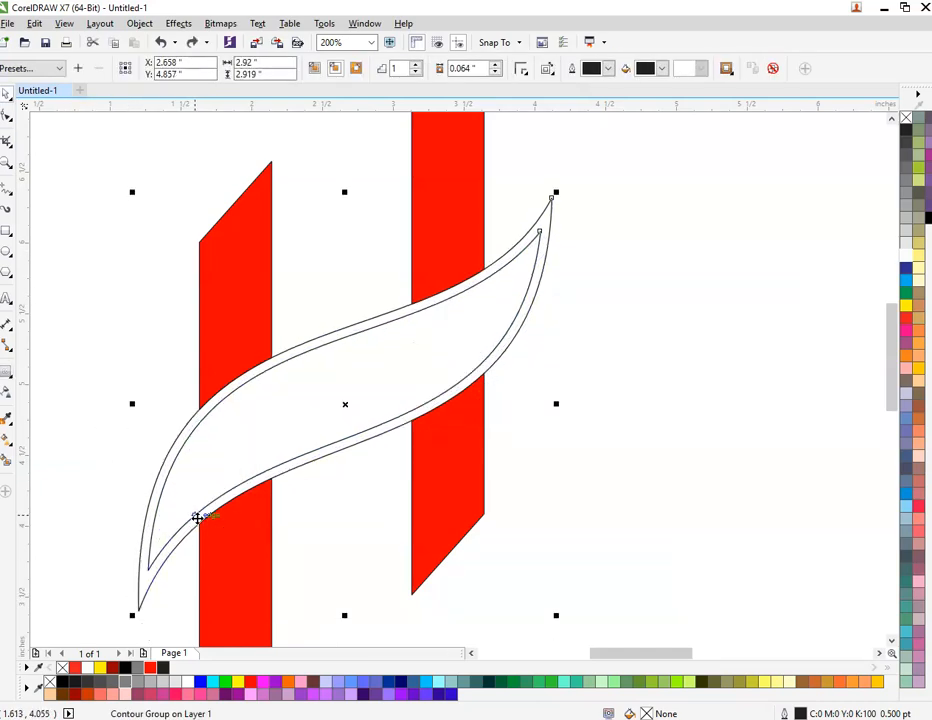
pyautogui.rightClick(197, 518)
pyautogui.click(646, 281)
pyautogui.click(658, 296)
pyautogui.rightClick(351, 342)
pyautogui.click(432, 367)
pyautogui.click(622, 338)
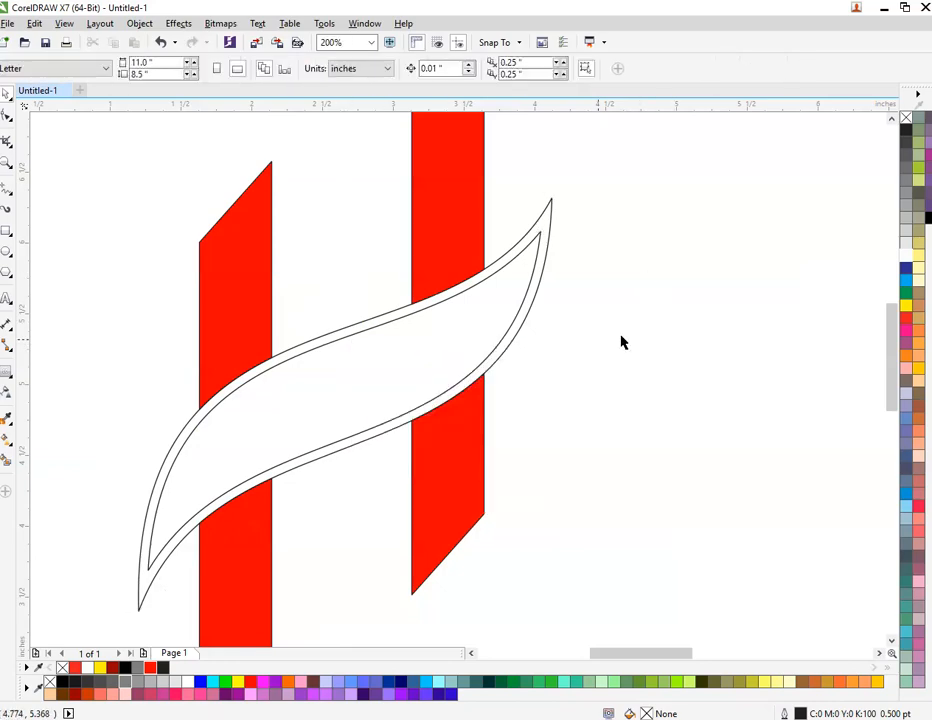
# Test that the inner swoosh moves independently, undo the move and fill it with the bars' red
pyautogui.moveTo(442, 359); pyautogui.dragTo(472, 389)
pyautogui.hotkey('ctrl', 'z')
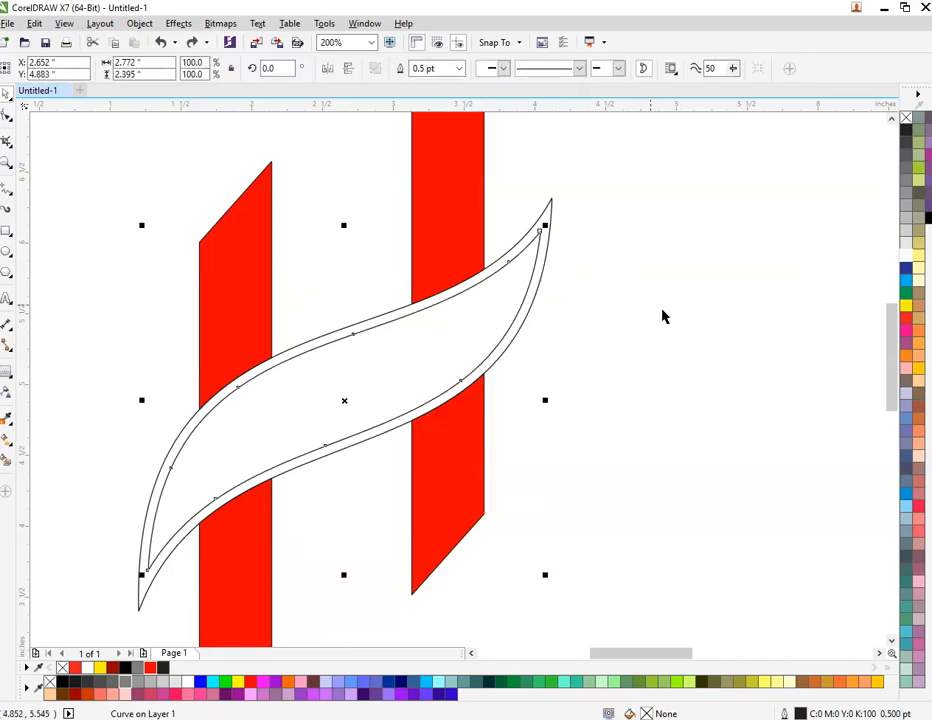
pyautogui.click(150, 668)
pyautogui.click(231, 389)
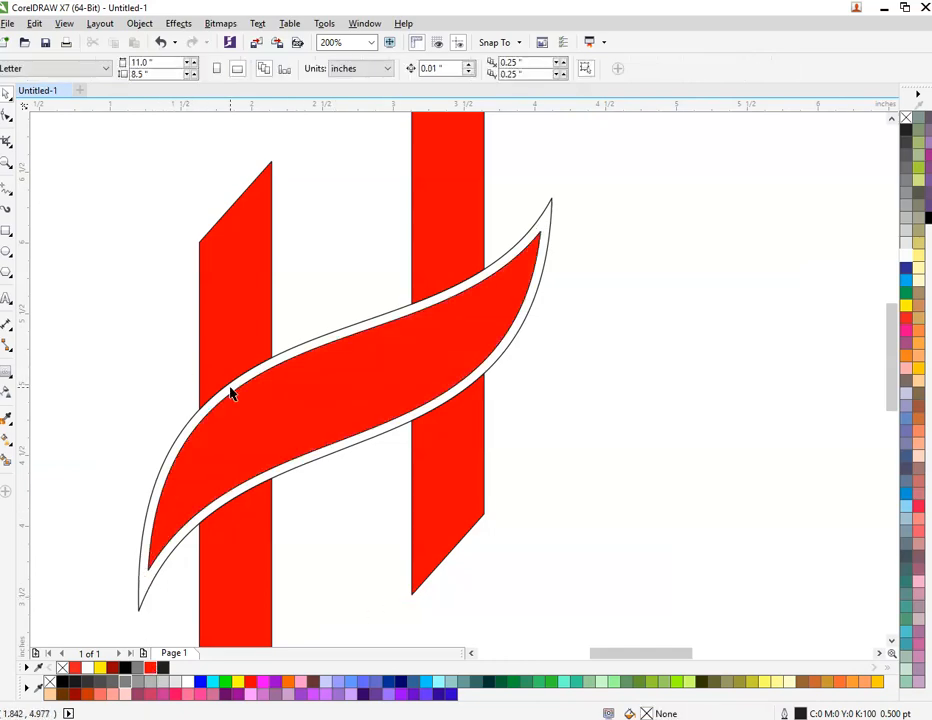
# Remove the outline from the outer swoosh shape
pyautogui.click(305, 367)
pyautogui.rightClick(908, 119)
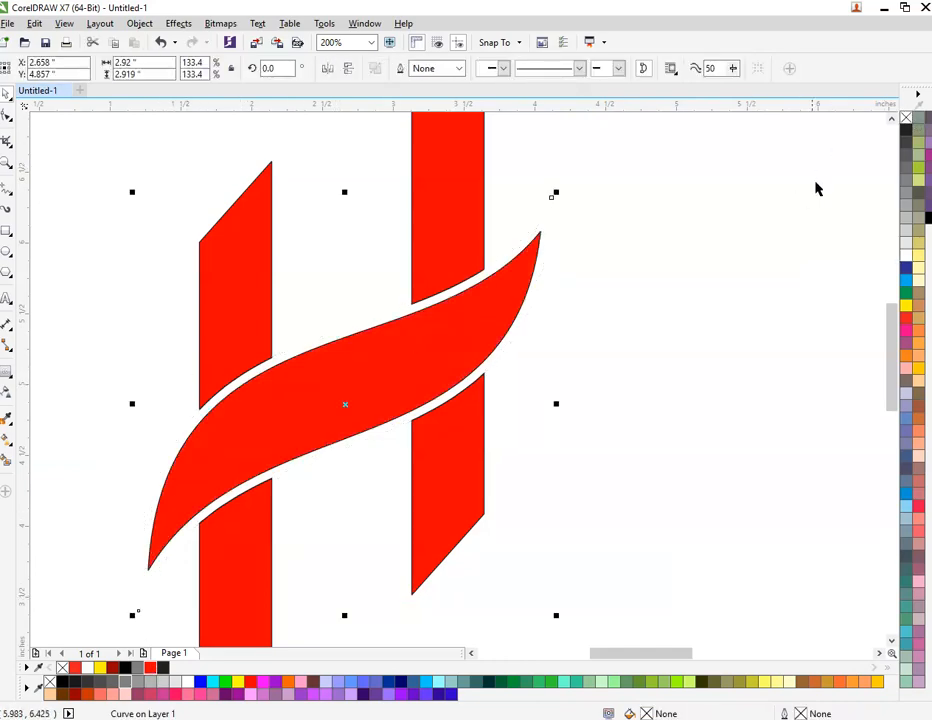
pyautogui.click(329, 312)
# Remove the outlines from all logo pieces at once
pyautogui.scroll(-2, 329, 312)
pyautogui.moveTo(208, 152)
pyautogui.mouseDown()
pyautogui.moveTo(377, 443)
pyautogui.moveTo(501, 564)
pyautogui.mouseUp()
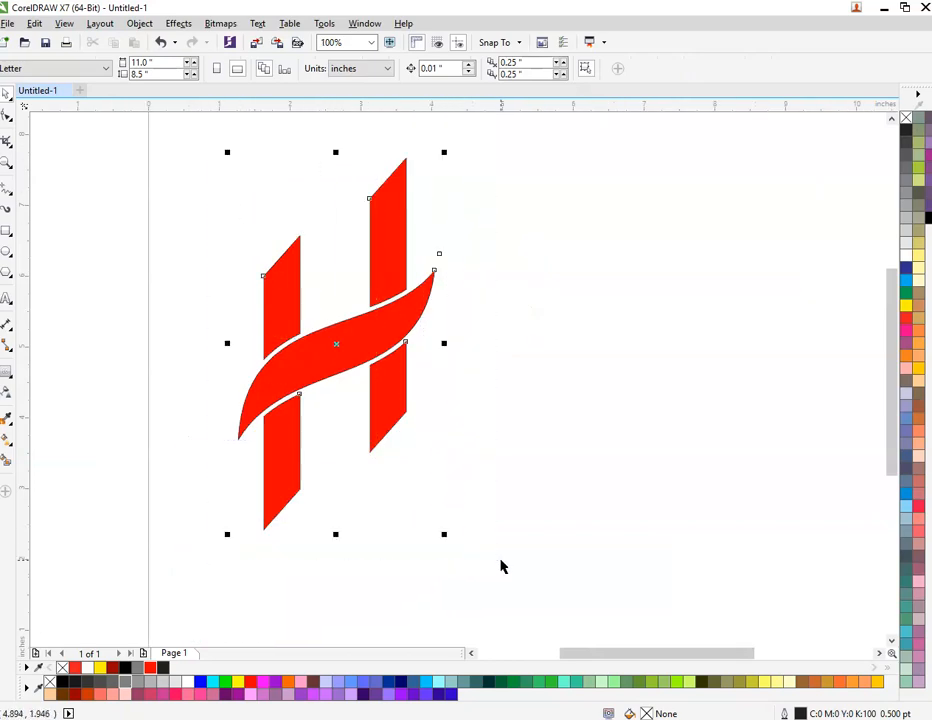
pyautogui.rightClick(907, 117)
pyautogui.click(751, 262)
# Inspect the swoosh and the nodes of the upper-left bar piece, and undo the outline removal
pyautogui.scroll(1, 326, 341)
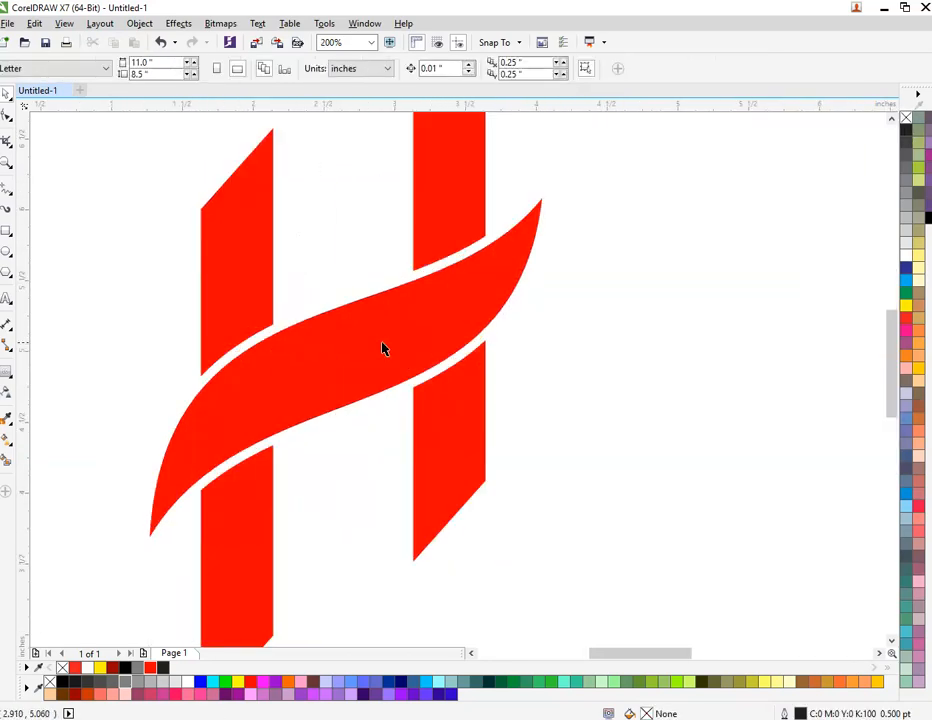
pyautogui.click(517, 284)
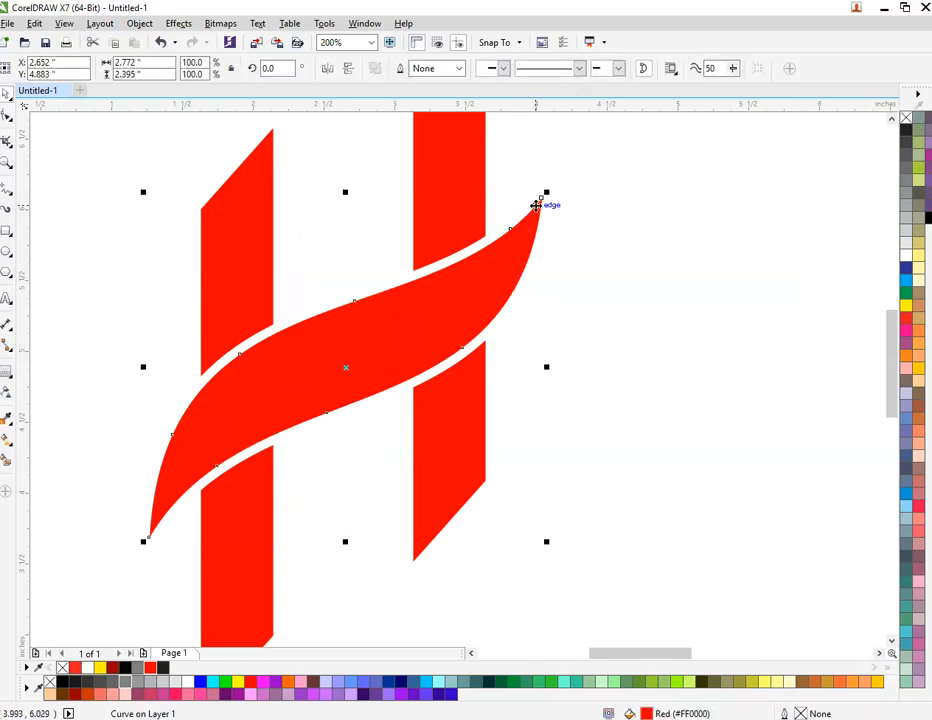
pyautogui.click(505, 235)
pyautogui.moveTo(547, 193); pyautogui.dragTo(549, 193)
pyautogui.click(595, 240)
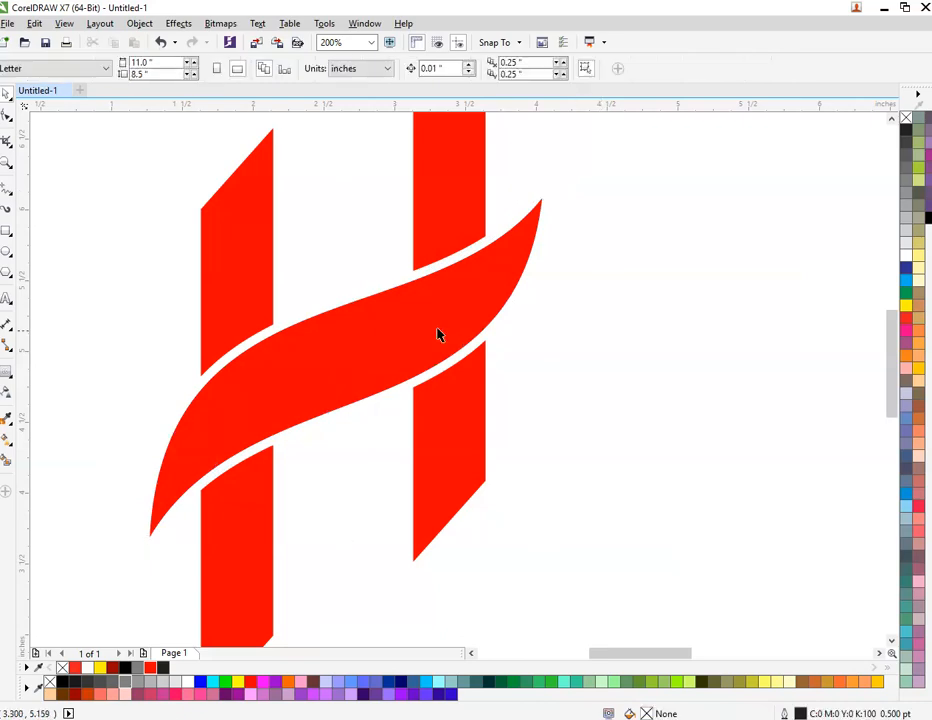
pyautogui.click(227, 293)
pyautogui.press('F10')
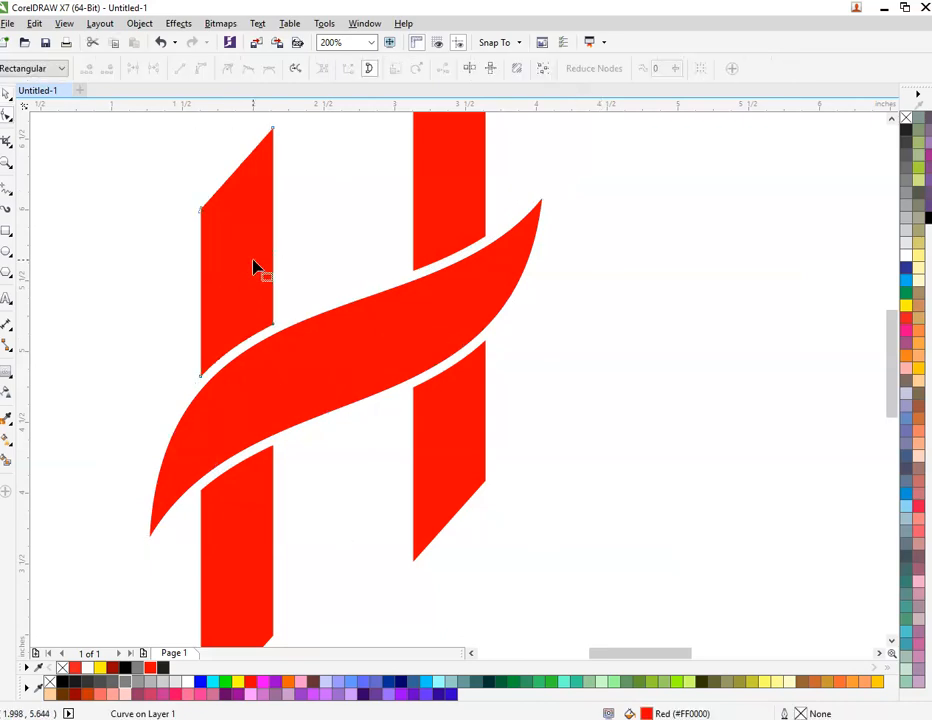
pyautogui.hotkey('ctrl', 'a')
pyautogui.press('space')
pyautogui.click(133, 311)
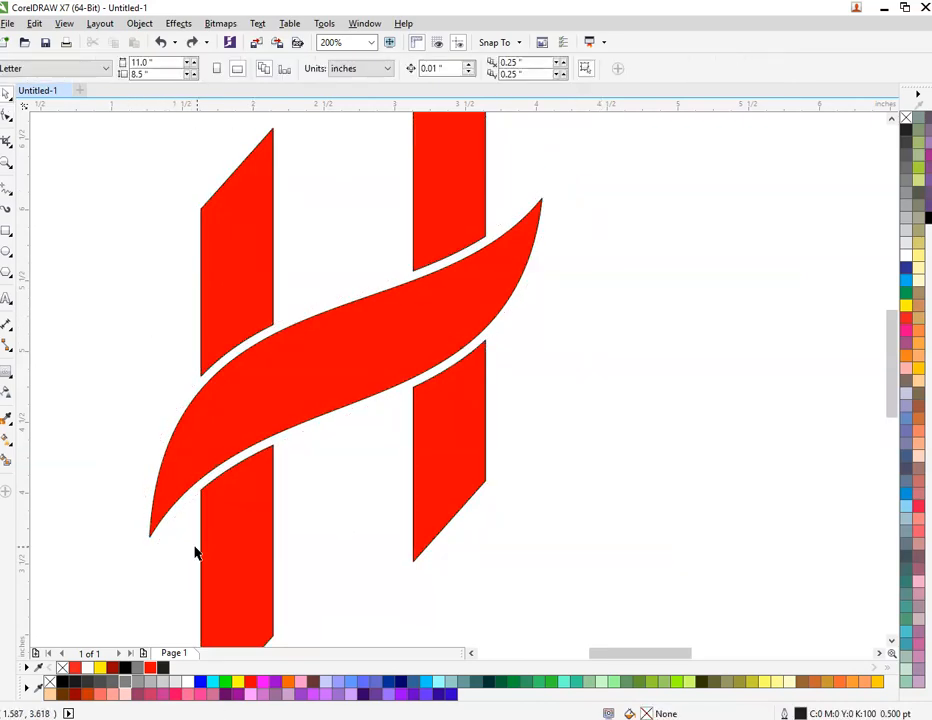
# Select the inner swoosh together with the four bar pieces and remove their outlines
pyautogui.moveTo(225, 533); pyautogui.dragTo(263, 600)
pyautogui.hotkey('ctrl', 'z')
pyautogui.scroll(2, 205, 566)
pyautogui.scroll(-2, 222, 522)
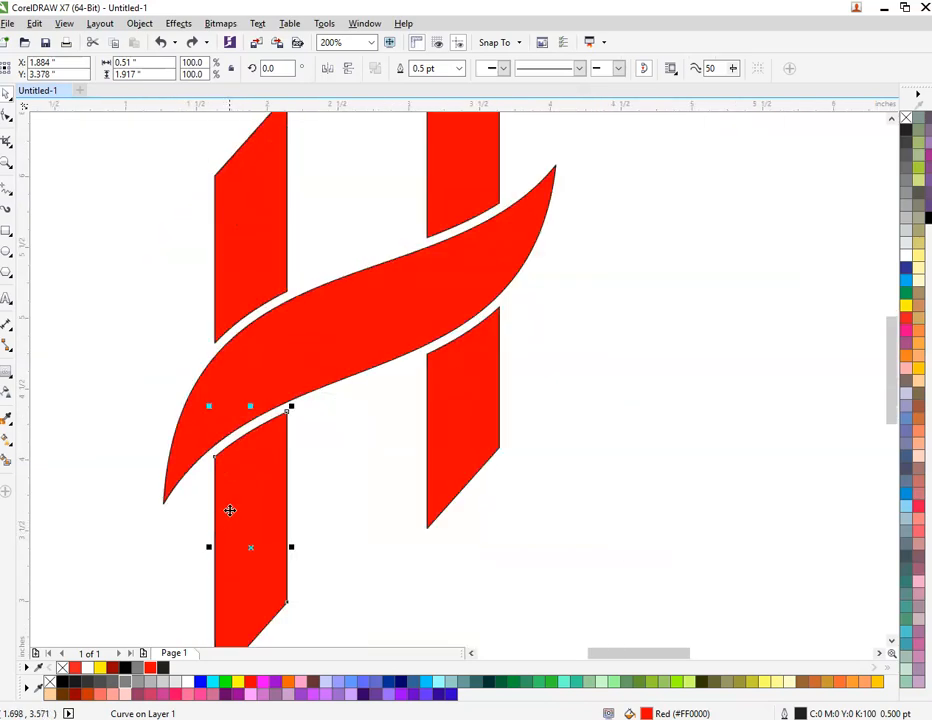
pyautogui.keyDown('shift'); pyautogui.click(273, 411); pyautogui.keyUp('shift')
pyautogui.keyDown('shift'); pyautogui.click(268, 281); pyautogui.keyUp('shift')
pyautogui.keyDown('shift'); pyautogui.click(455, 186); pyautogui.keyUp('shift')
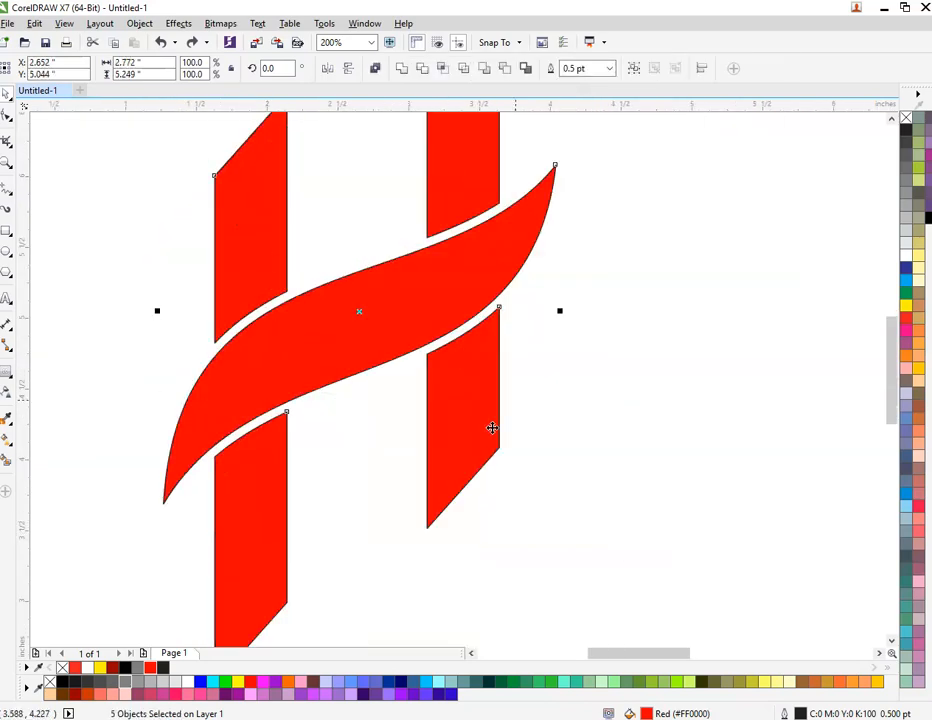
pyautogui.rightClick(906, 118)
pyautogui.click(714, 229)
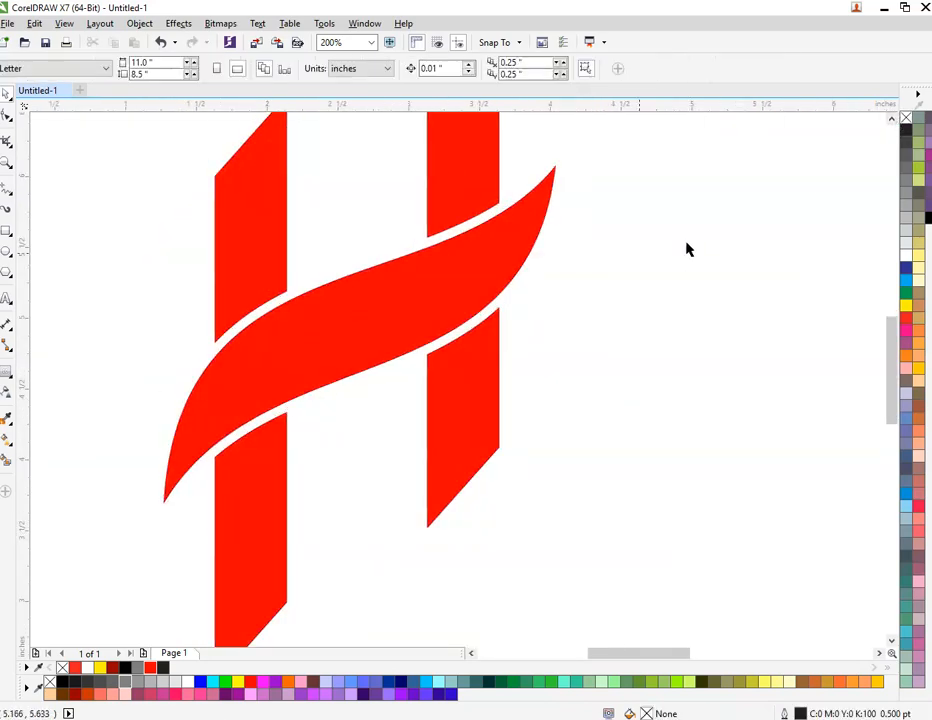
# Add a one-step inside contour to the upper-left bar piece with an offset of about 0.014 inch
pyautogui.click(228, 298)
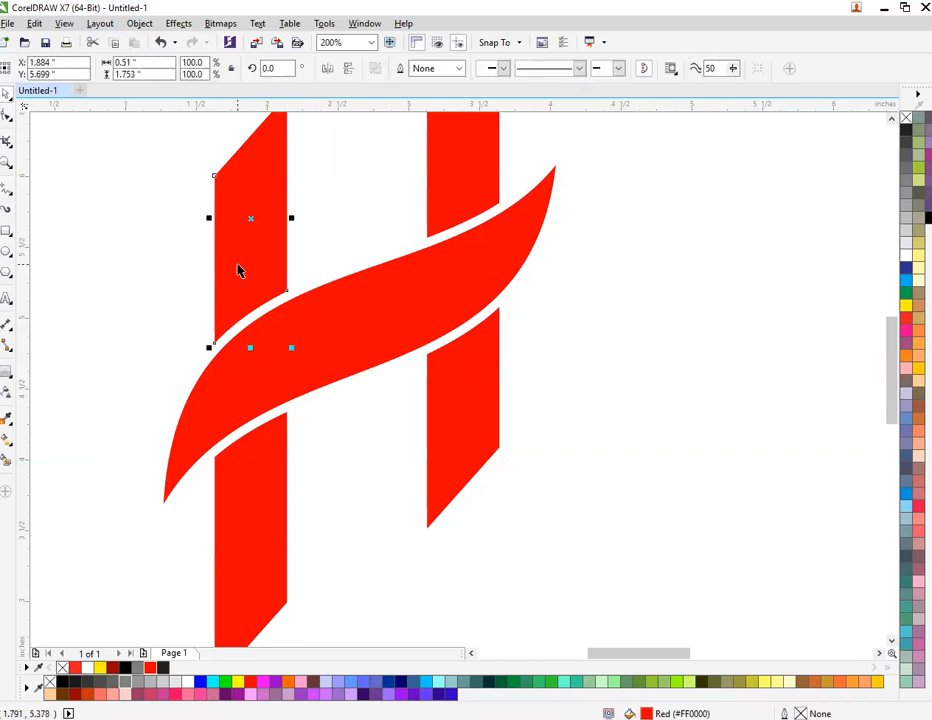
pyautogui.scroll(-2, 235, 312)
pyautogui.scroll(3, 247, 266)
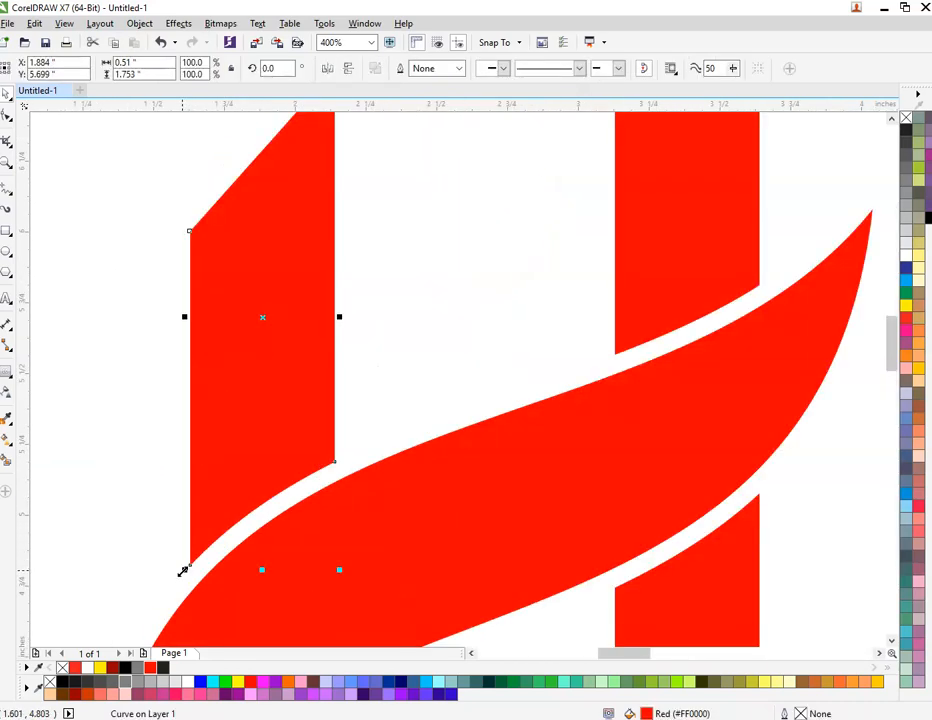
pyautogui.click(7, 383)
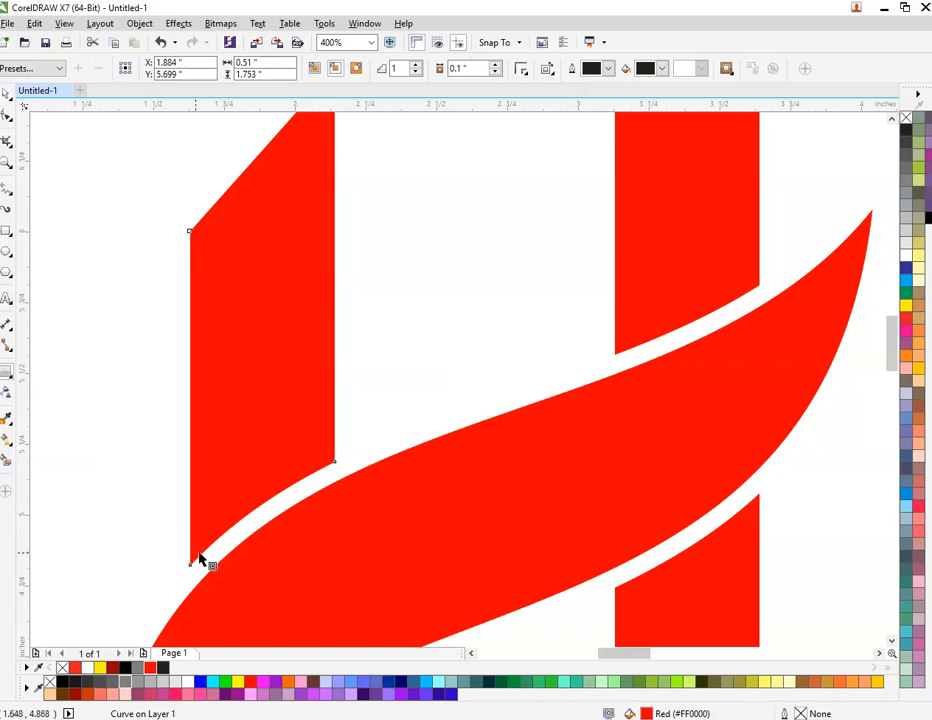
pyautogui.scroll(2, 198, 560)
pyautogui.moveTo(175, 608); pyautogui.dragTo(226, 547)
pyautogui.scroll(-2, 226, 547)
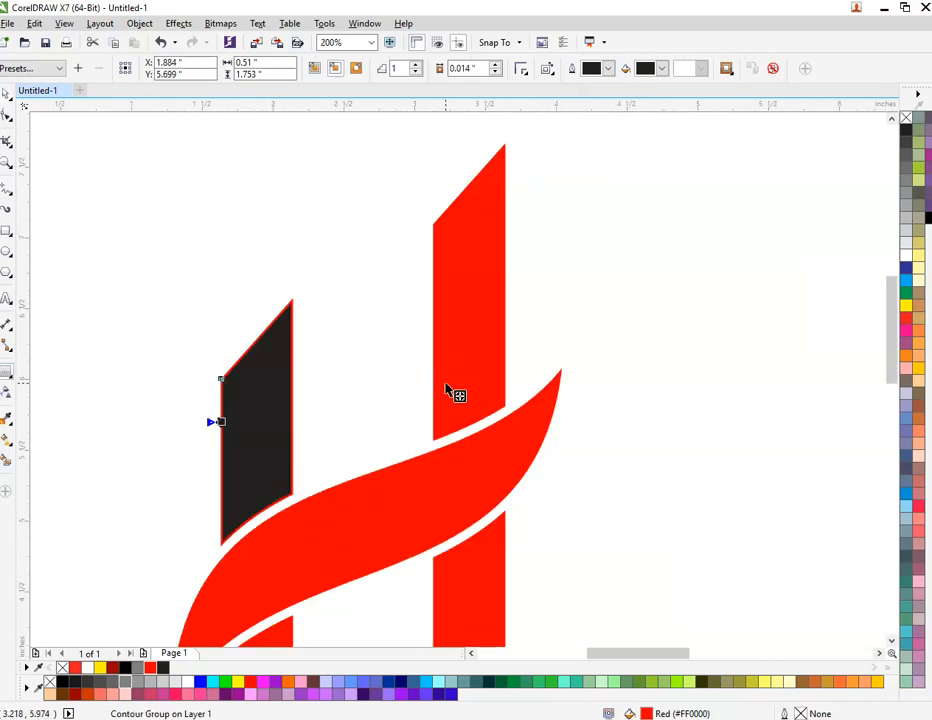
# Add a one-step inside contour to the upper-right bar piece with an offset of about 0.014 inch
pyautogui.click(474, 405)
pyautogui.scroll(2, 474, 405)
pyautogui.scroll(-2, 378, 552)
pyautogui.scroll(3, 339, 599)
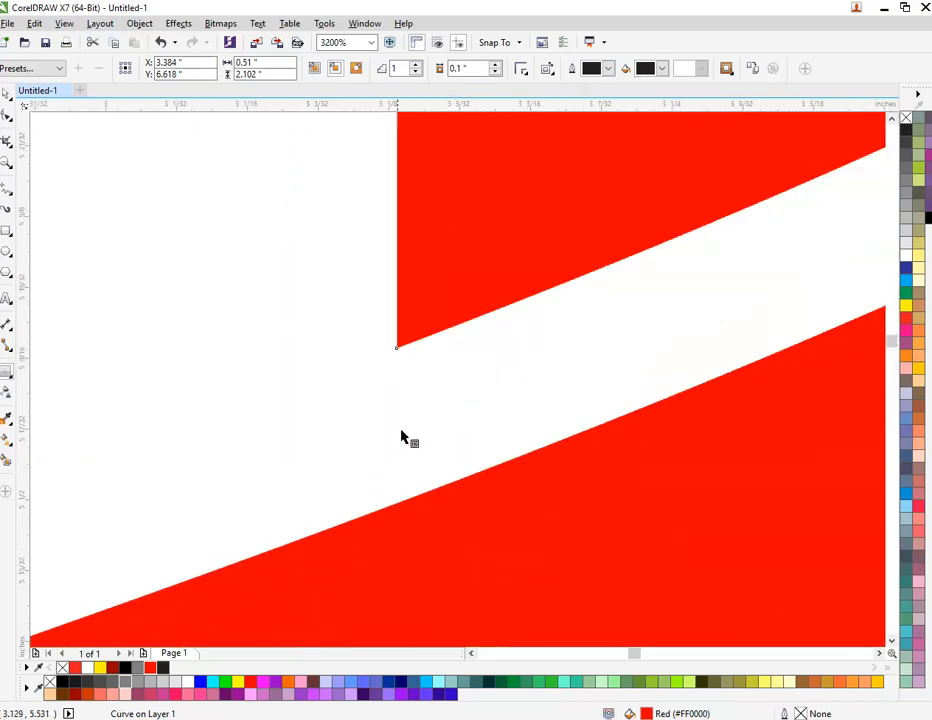
pyautogui.moveTo(394, 350); pyautogui.dragTo(414, 322)
pyautogui.scroll(-3, 414, 322)
pyautogui.scroll(-1, 422, 524)
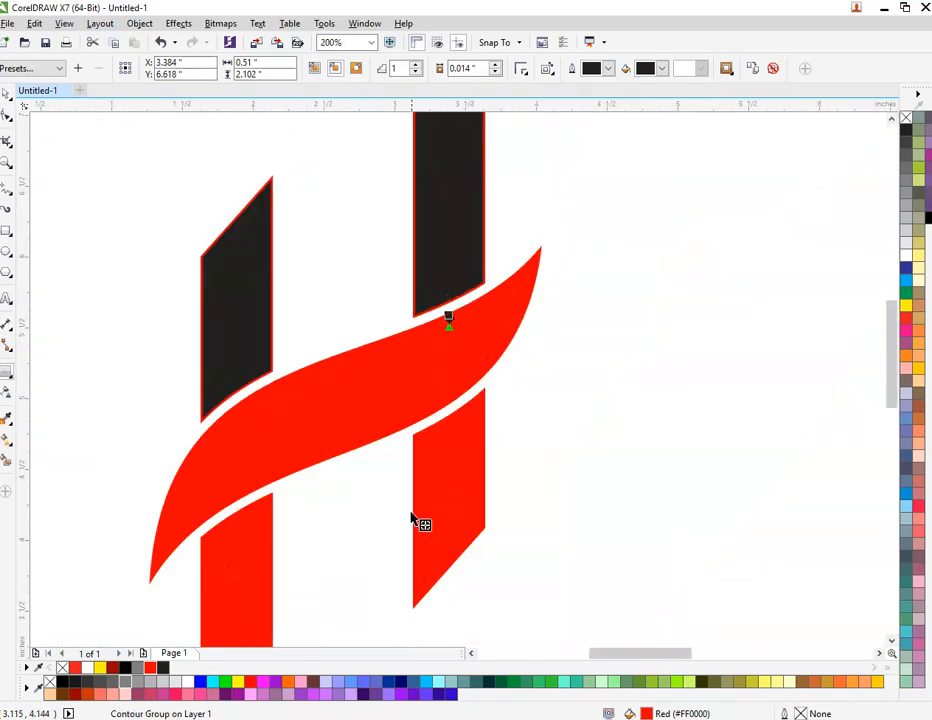
# Add a one-step inside contour to the lower-right bar piece with an offset of about 0.018 inch
pyautogui.scroll(1, 422, 630)
pyautogui.scroll(1, 430, 560)
pyautogui.click(441, 466)
pyautogui.moveTo(401, 566); pyautogui.dragTo(403, 560)
pyautogui.scroll(-2, 401, 560)
# Add a one-step inside contour to the lower-left bar piece with an offset of about 0.022 inch
pyautogui.scroll(2, 297, 638)
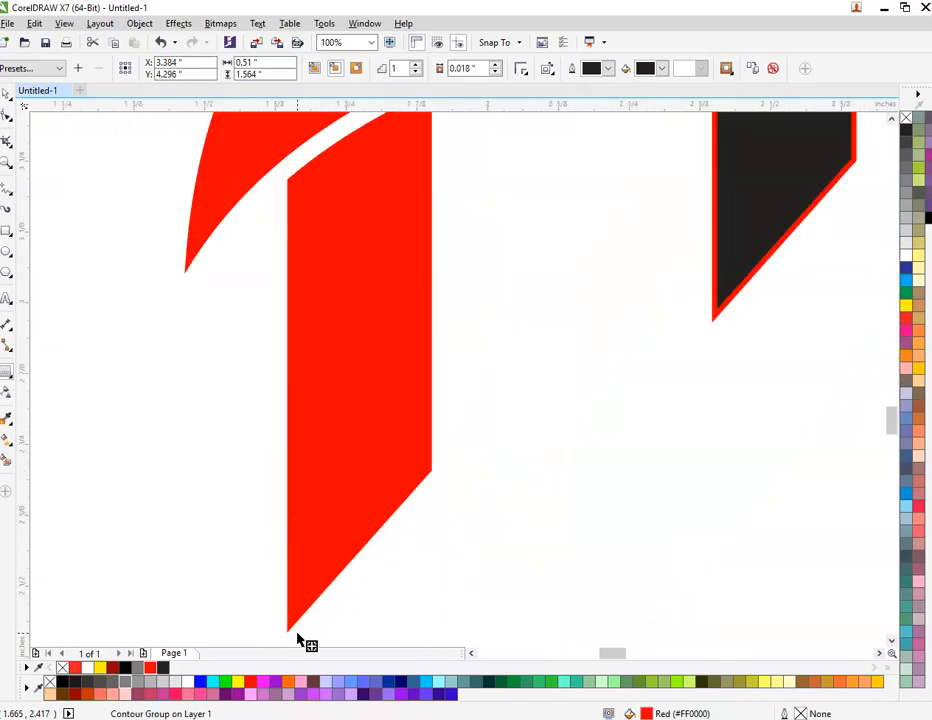
pyautogui.click(308, 570)
pyautogui.moveTo(278, 633); pyautogui.dragTo(277, 618)
pyautogui.scroll(-3, 306, 590)
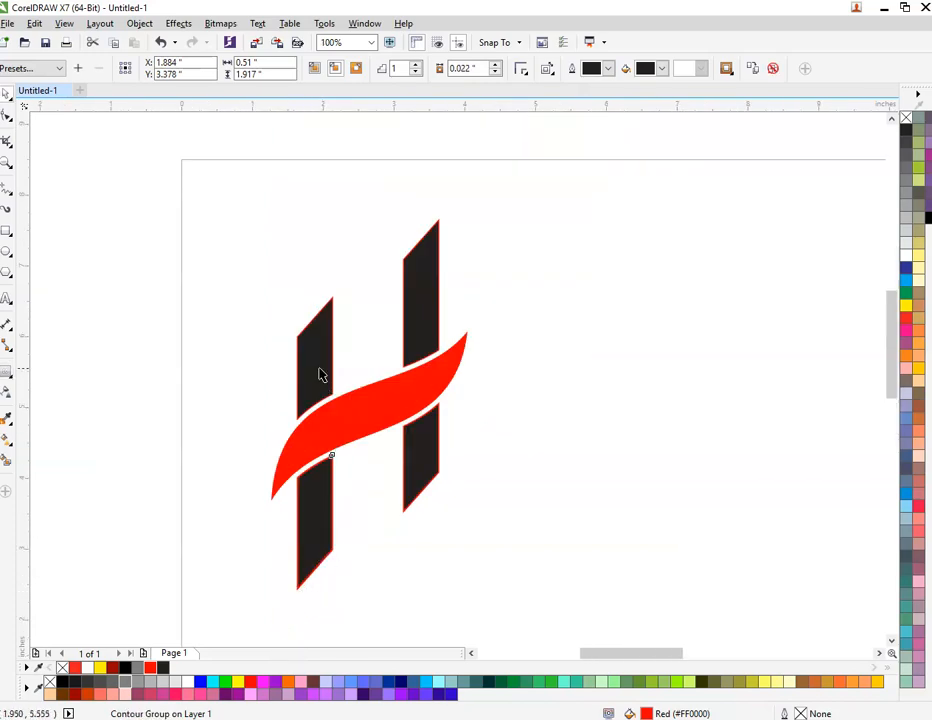
# Break the upper-left bar piece's contour group apart into separate inner and outer shapes
pyautogui.scroll(3, 318, 374)
pyautogui.scroll(-2, 318, 374)
pyautogui.click(190, 352)
pyautogui.rightClick(307, 350)
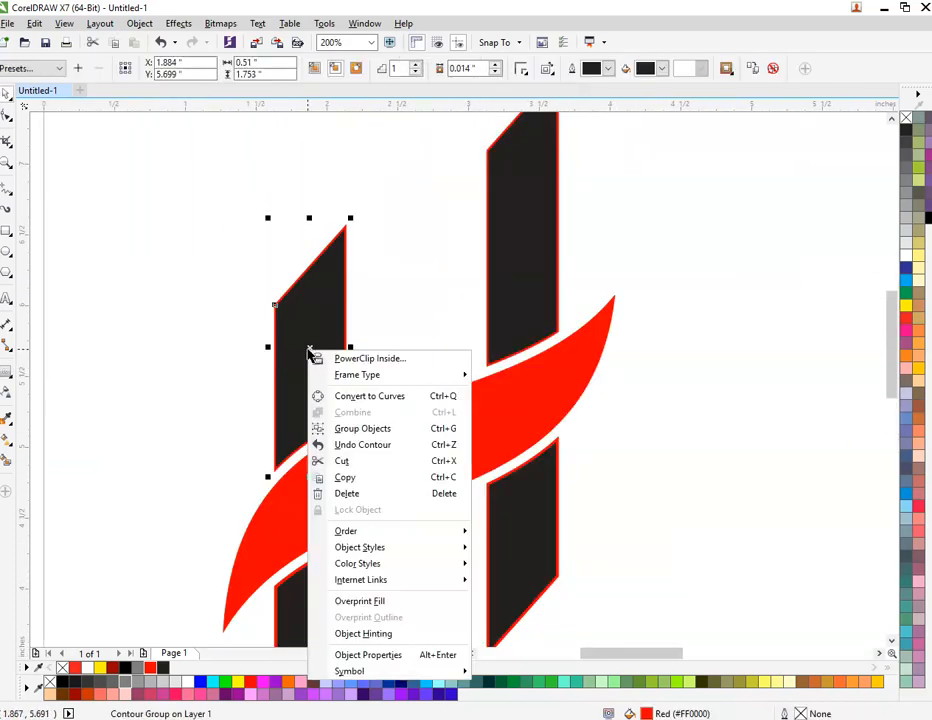
pyautogui.click(229, 381)
pyautogui.scroll(-1, 229, 381)
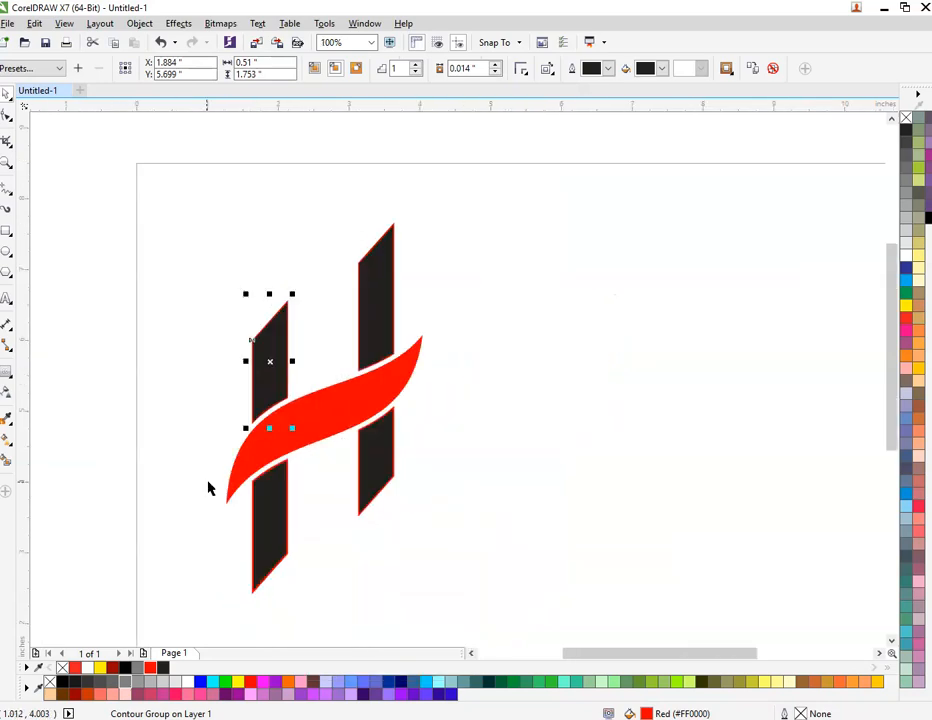
pyautogui.click(208, 487)
pyautogui.rightClick(267, 379)
pyautogui.click(346, 404)
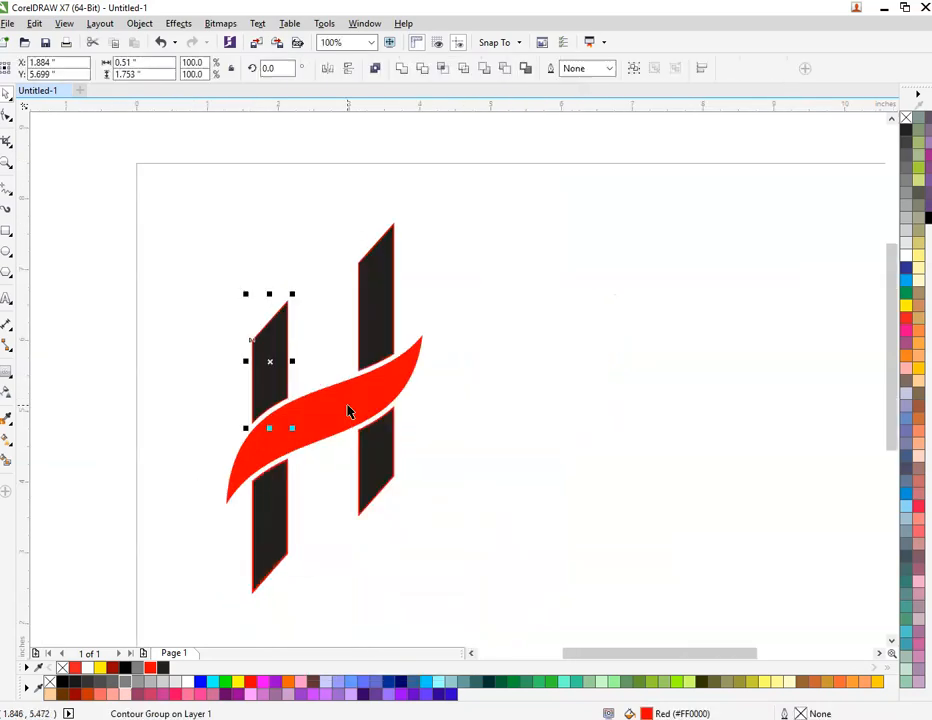
# Break apart the contour groups of the upper-right, lower-right and lower-left bar pieces
pyautogui.rightClick(376, 296)
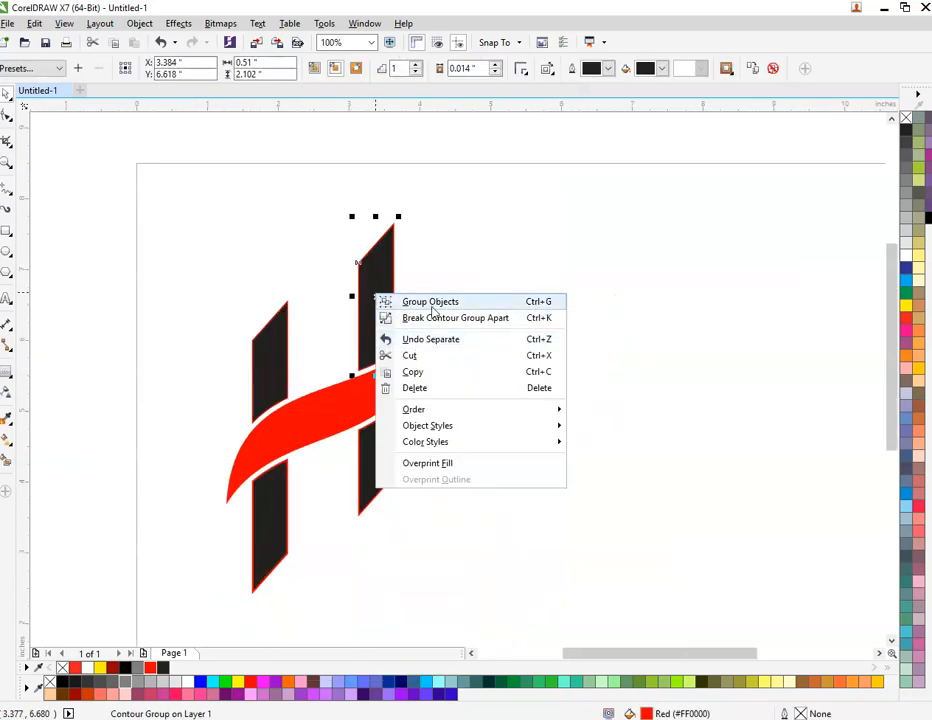
pyautogui.click(380, 317)
pyautogui.rightClick(365, 460)
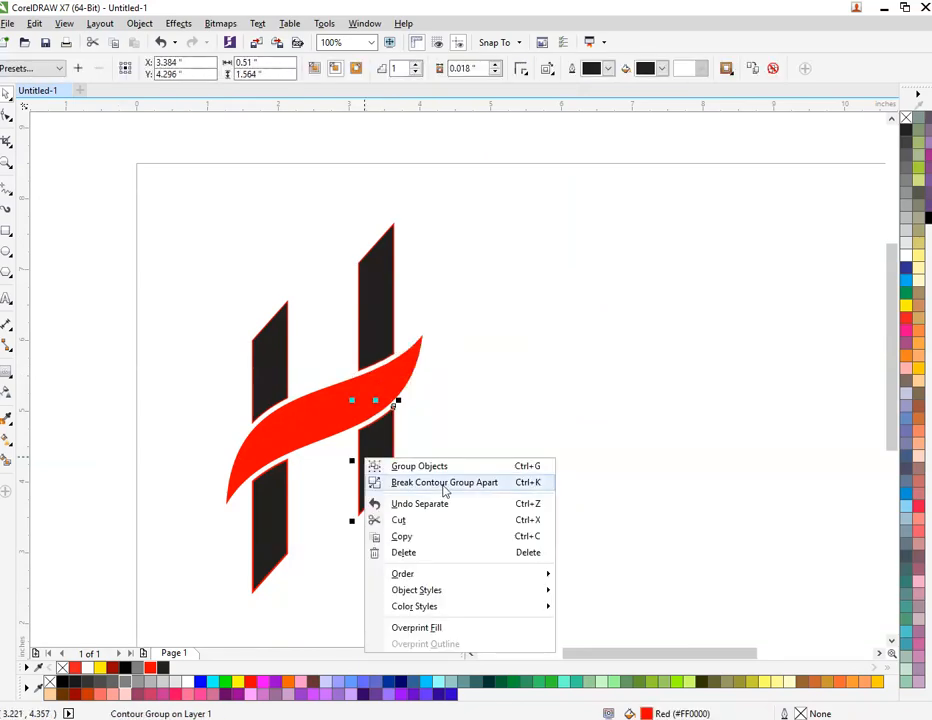
pyautogui.click(442, 484)
pyautogui.rightClick(279, 534)
pyautogui.click(363, 367)
pyautogui.click(549, 242)
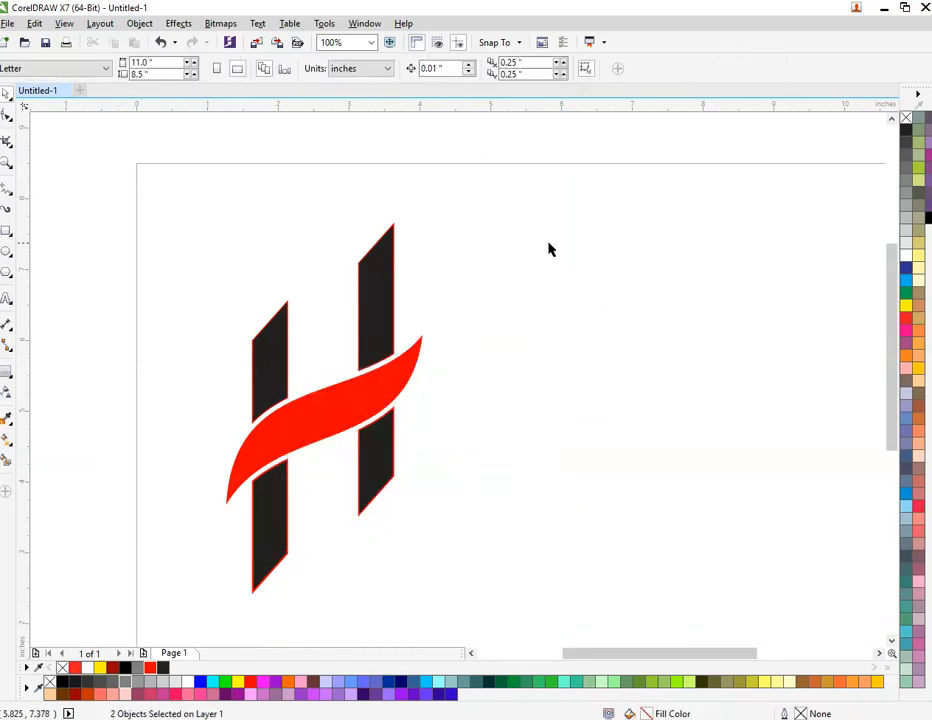
# Test that the upper-left inner shape moves independently, undo the move and fill it with dark red
pyautogui.scroll(2, 266, 364)
pyautogui.moveTo(266, 364); pyautogui.dragTo(310, 318)
pyautogui.hotkey('ctrl', 'z')
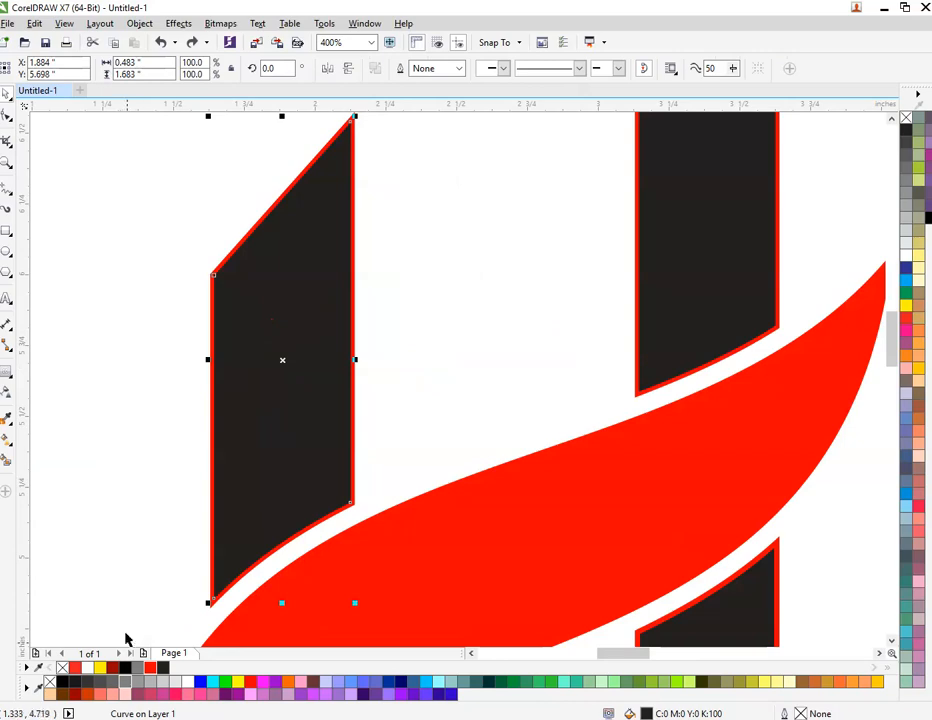
pyautogui.click(112, 668)
pyautogui.click(160, 577)
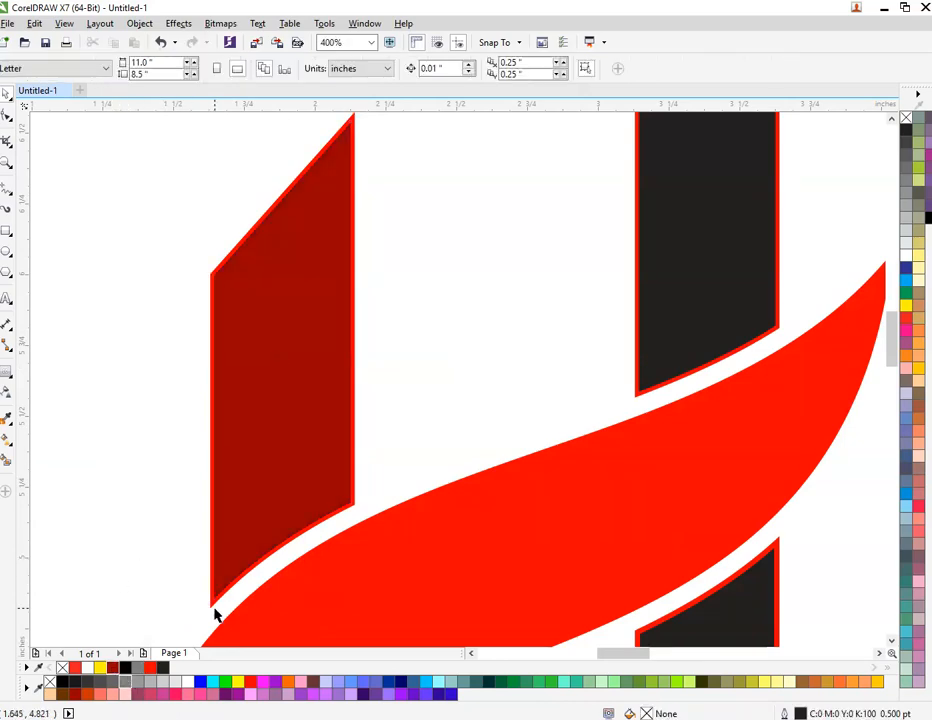
# Fill the inner shape of the upper-right bar piece with the same dark red
pyautogui.click(491, 455)
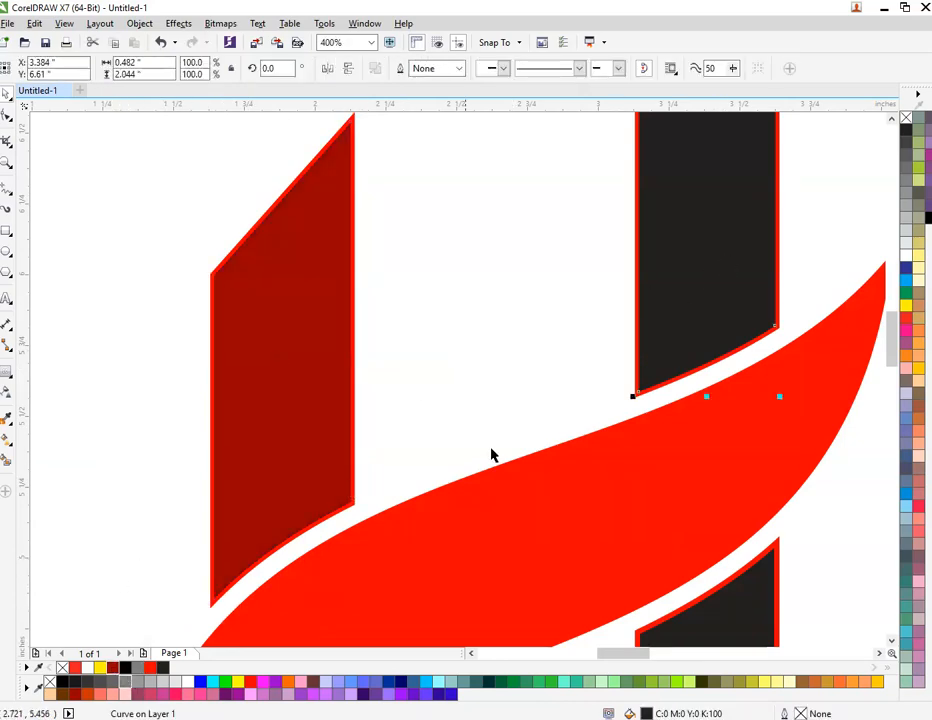
pyautogui.click(110, 669)
pyautogui.click(107, 447)
# Give the lower-left inner shape a linear gradient from dark red at its upper end to bright red below, starting near the shape's middle
pyautogui.scroll(-2, 144, 386)
pyautogui.scroll(1, 152, 583)
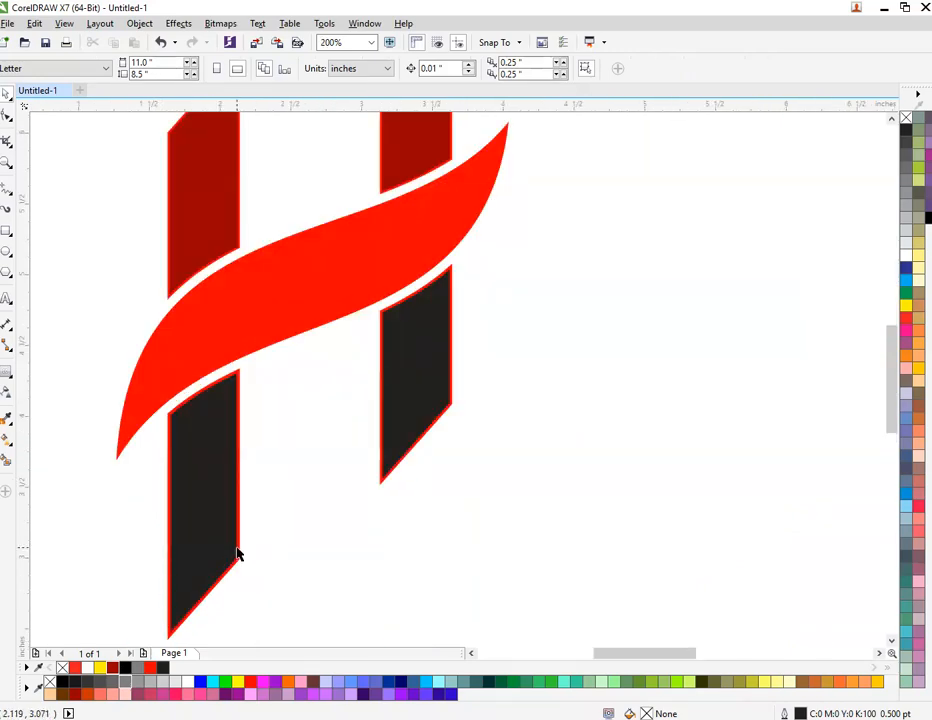
pyautogui.click(238, 553)
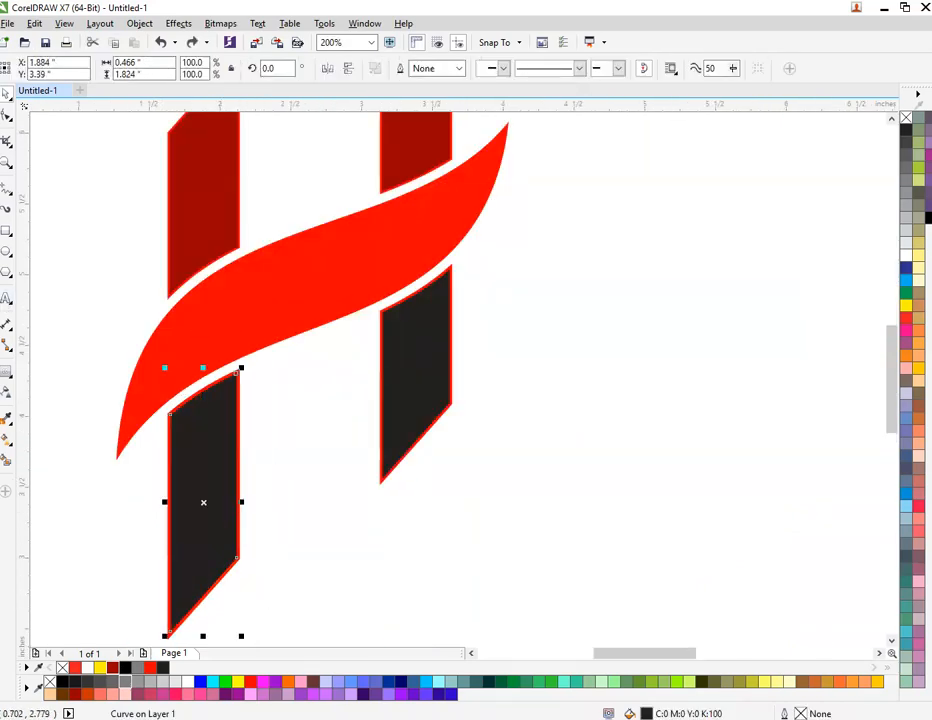
pyautogui.press('g')
pyautogui.moveTo(228, 397); pyautogui.dragTo(181, 606)
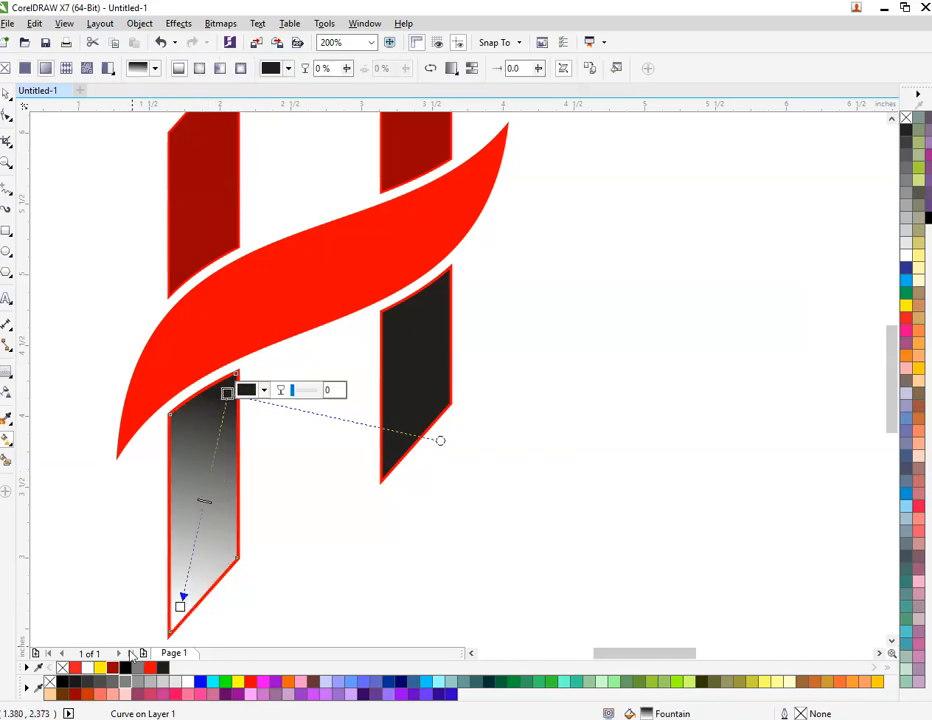
pyautogui.click(114, 668)
pyautogui.click(181, 604)
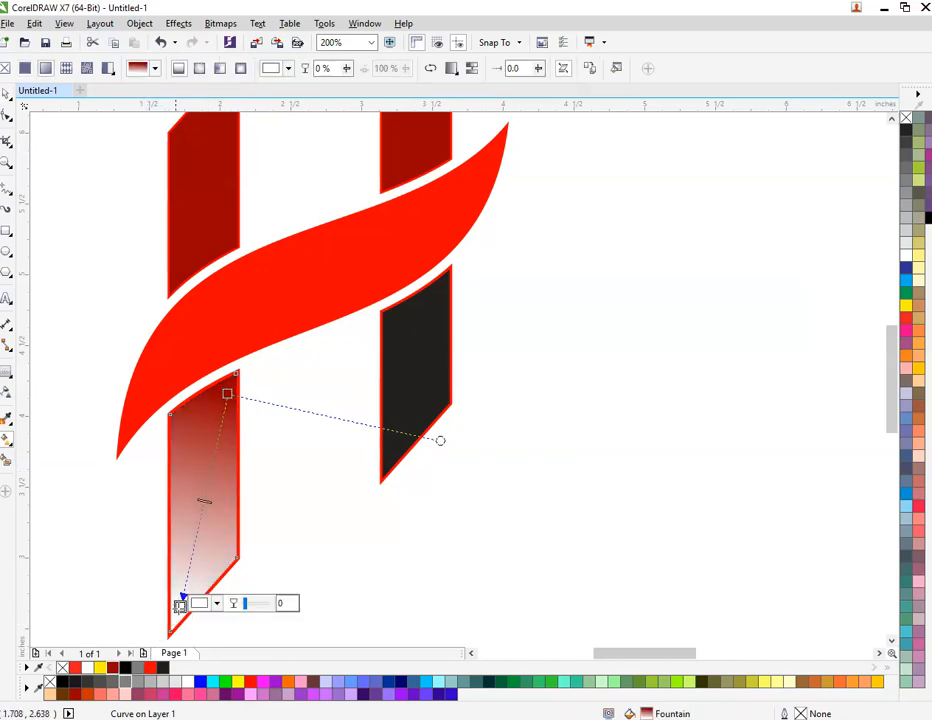
pyautogui.click(151, 669)
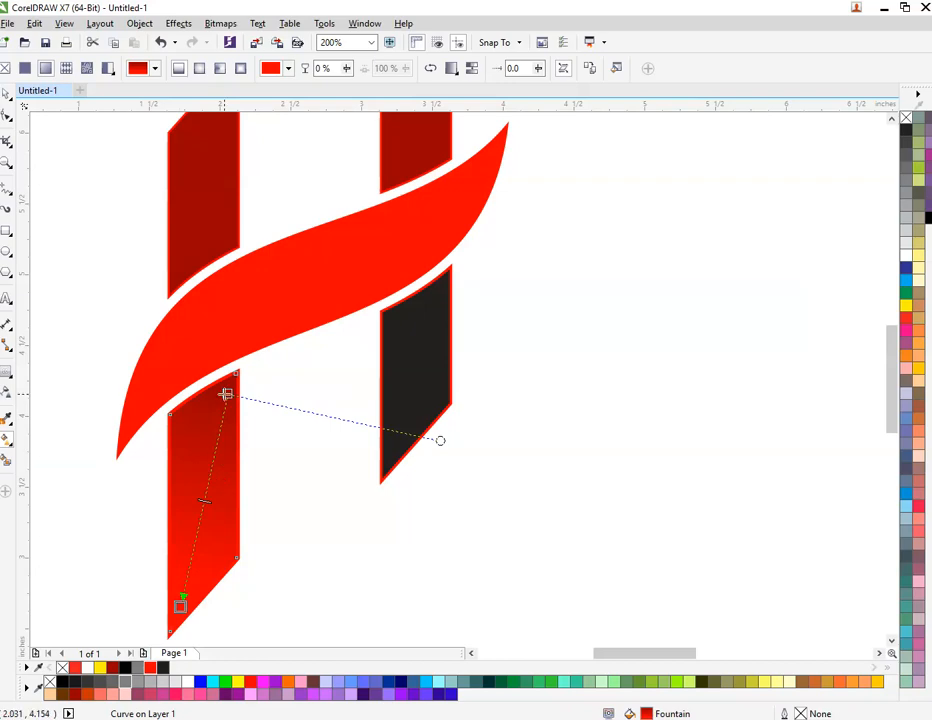
pyautogui.moveTo(222, 426); pyautogui.dragTo(209, 466)
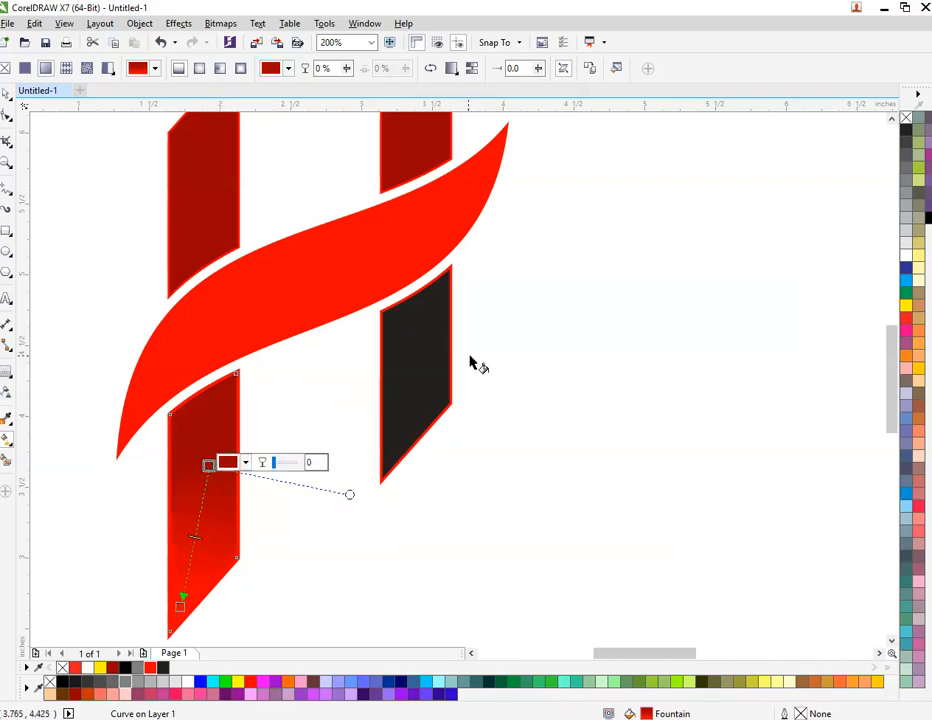
# Give the lower-right inner shape a linear gradient from dark red at its upper end to bright red at its lower tip, starting slightly inward
pyautogui.click(449, 302)
pyautogui.moveTo(446, 280); pyautogui.dragTo(392, 467)
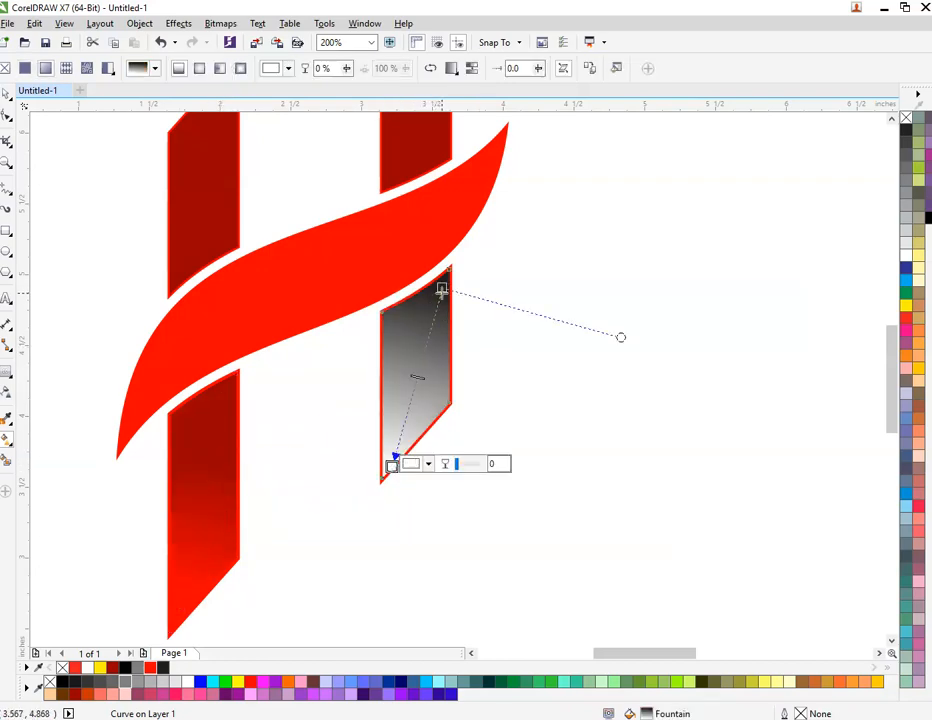
pyautogui.click(442, 288)
pyautogui.click(112, 668)
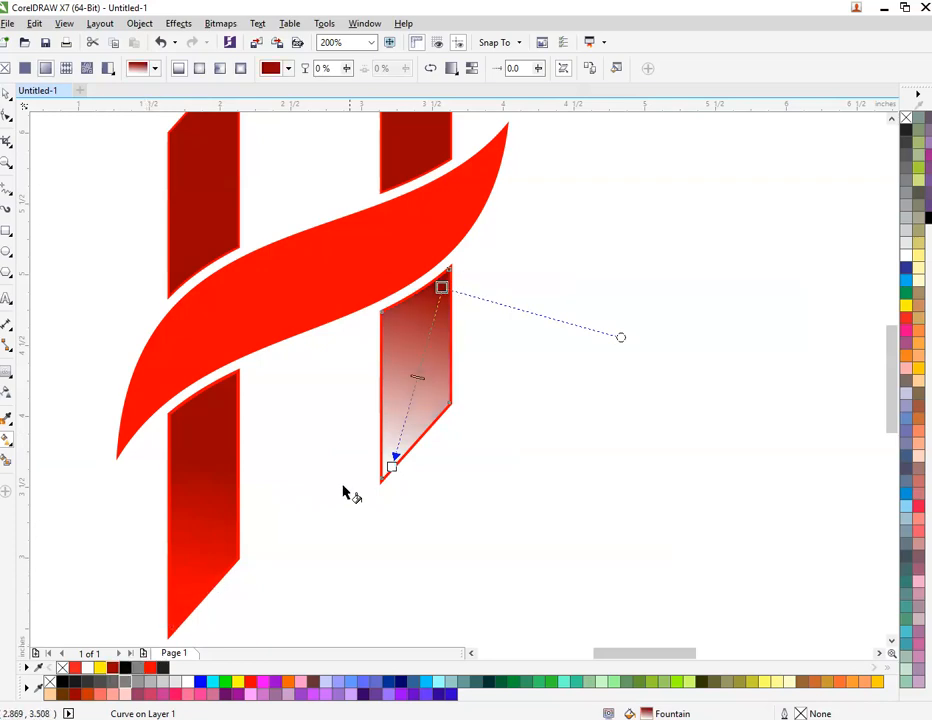
pyautogui.click(391, 466)
pyautogui.click(148, 669)
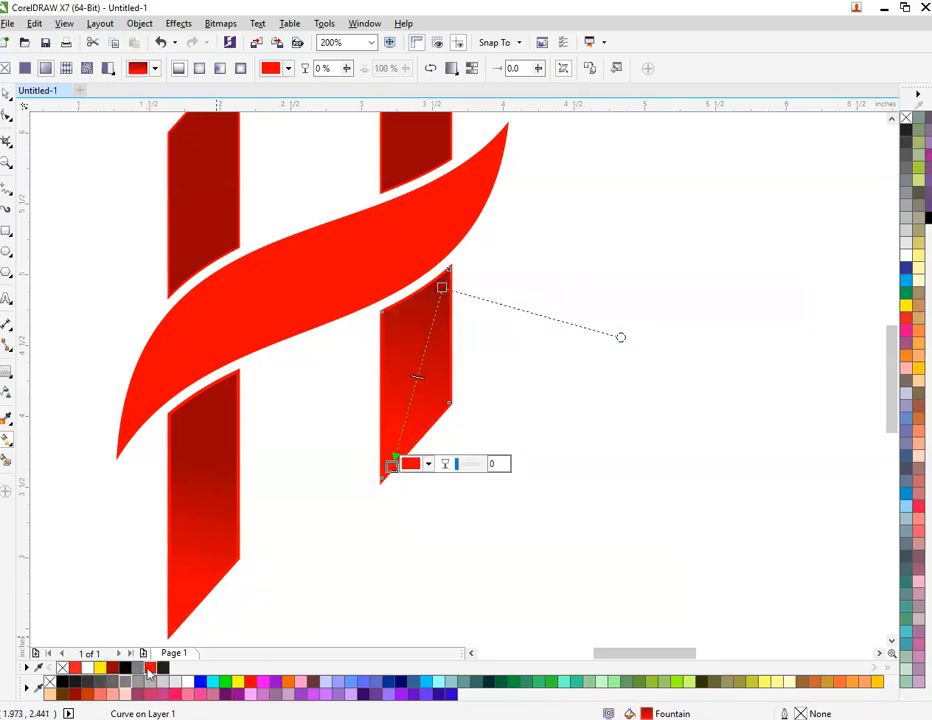
pyautogui.moveTo(441, 290); pyautogui.dragTo(427, 327)
pyautogui.press('space')
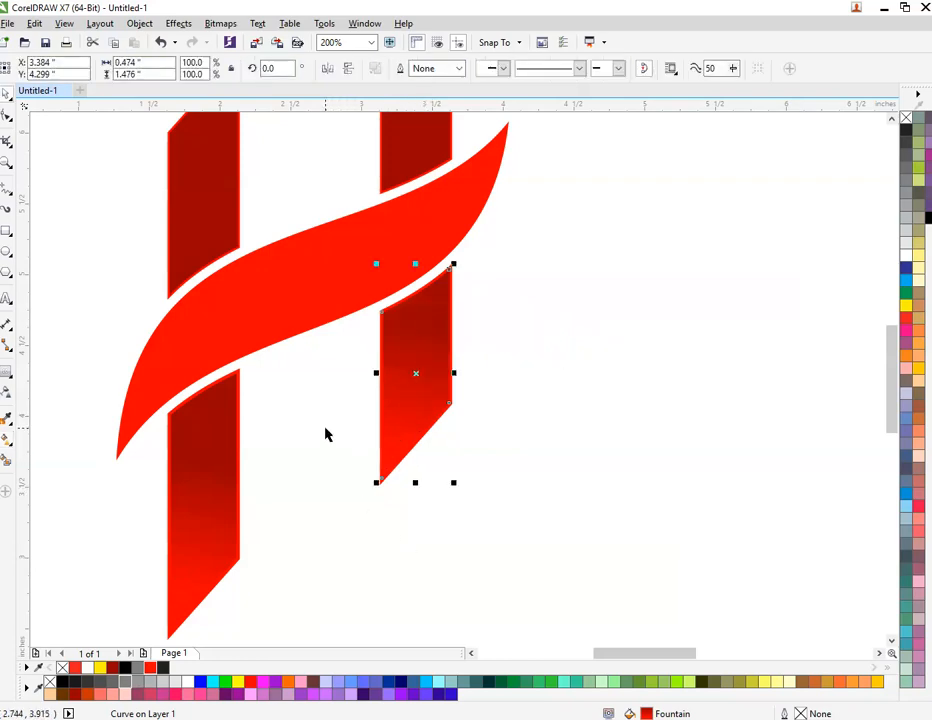
# Add the artistic text "COMPANY" beside the logo, level with the swoosh
pyautogui.scroll(-1, 225, 396)
pyautogui.click(210, 387)
pyautogui.scroll(1, 209, 390)
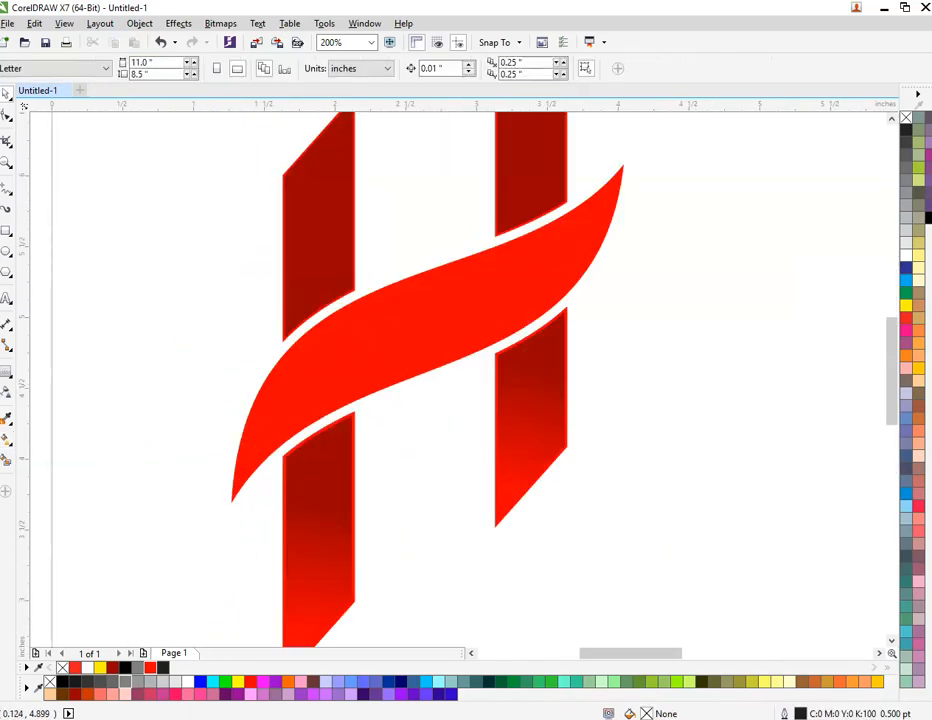
pyautogui.click(8, 297)
pyautogui.click(67, 300)
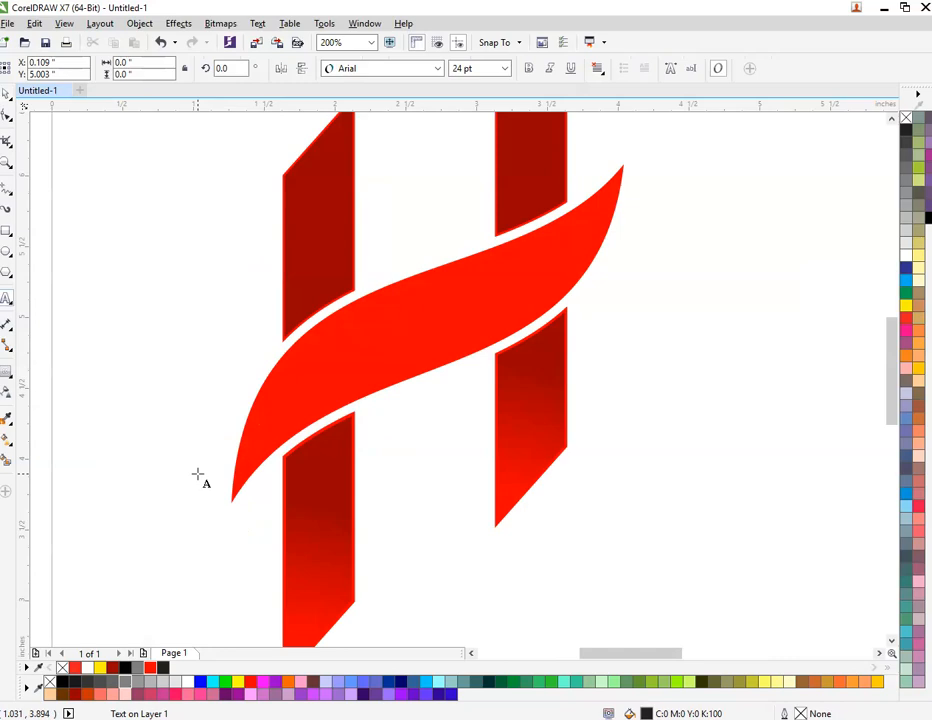
pyautogui.write('COMPA')
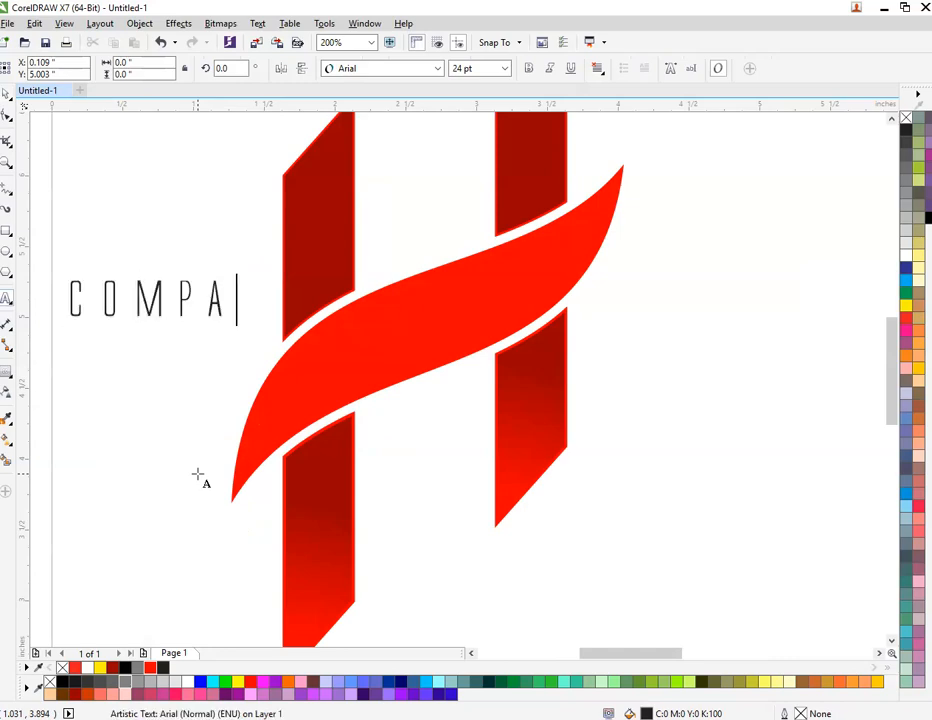
pyautogui.write('NY')
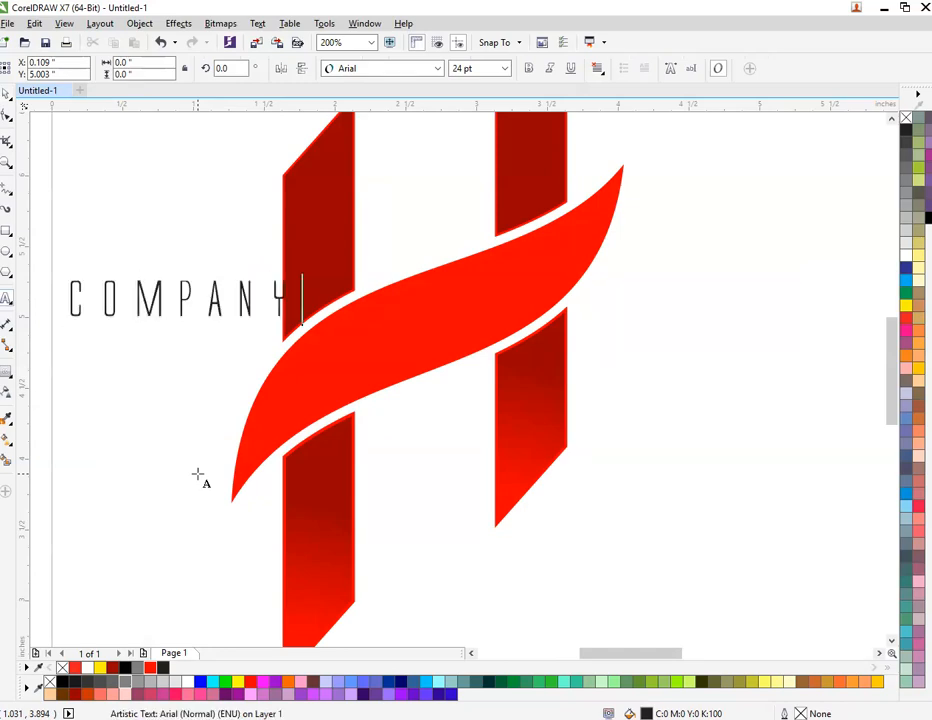
# Set the font of the whole COMPANY text to Arial Rounded MT Bold
pyautogui.hotkey('ctrl', 'a')
pyautogui.click(437, 68)
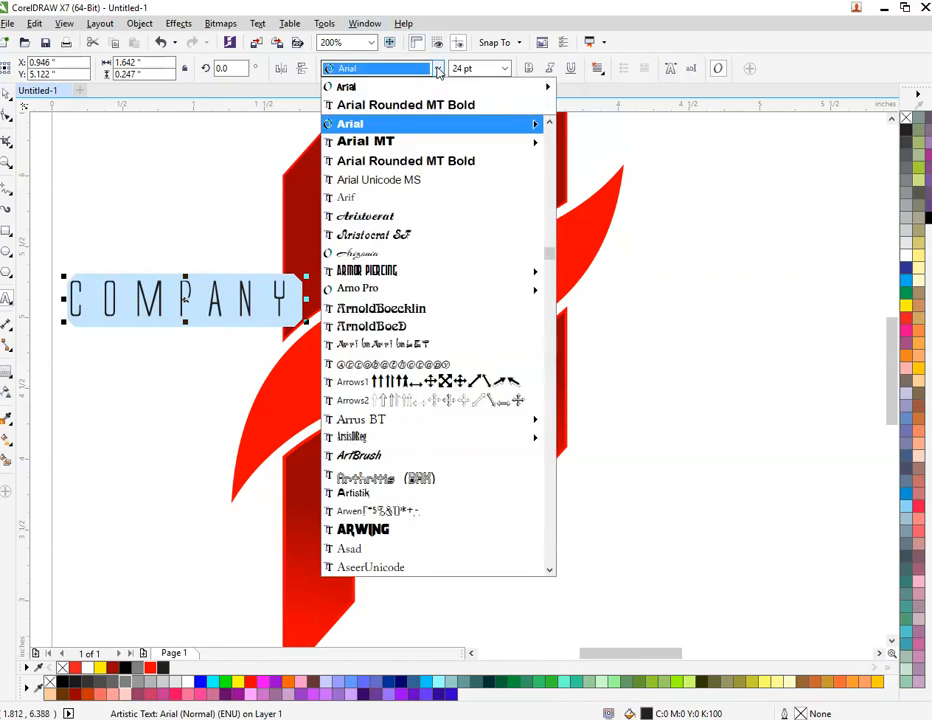
pyautogui.click(407, 164)
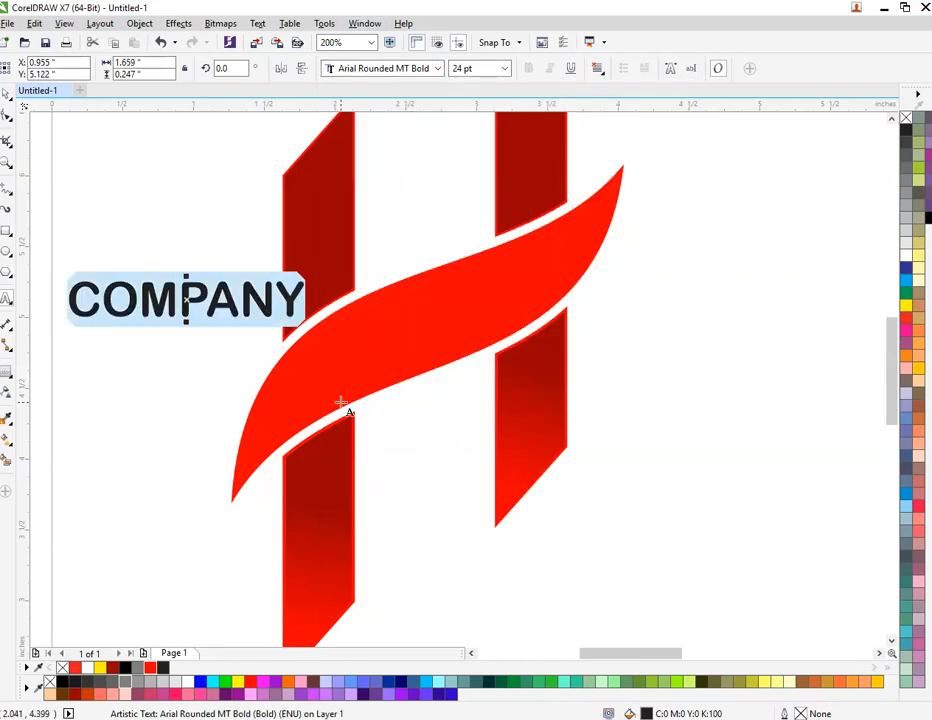
pyautogui.press('Escape')
# Fit the COMPANY text to the swoosh's path so it runs inside the upper edge, about 0.24 inches from the path
pyautogui.click(258, 26)
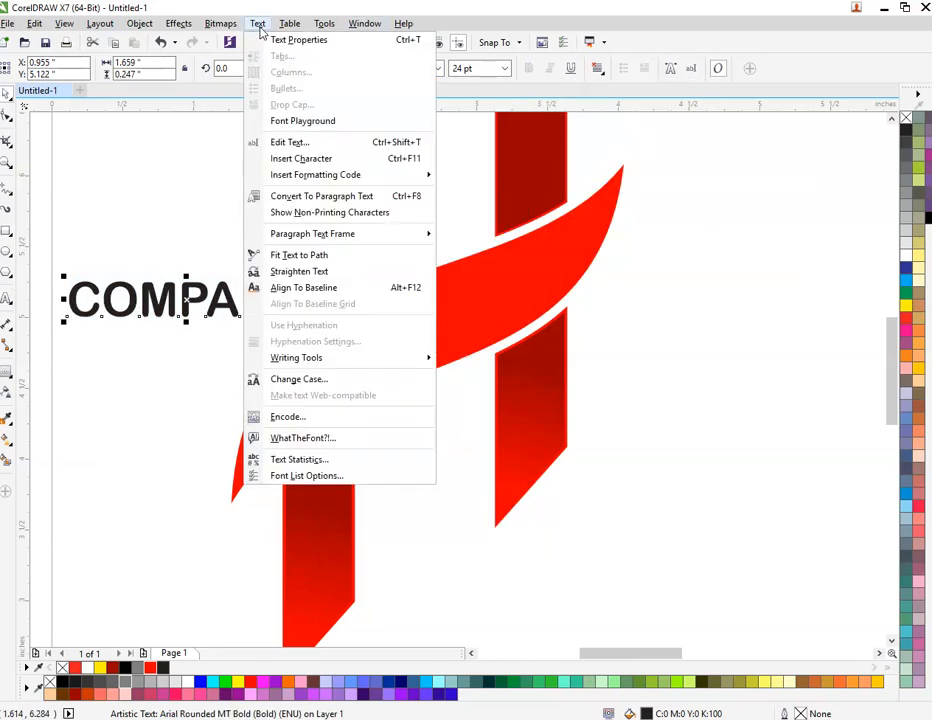
pyautogui.click(321, 257)
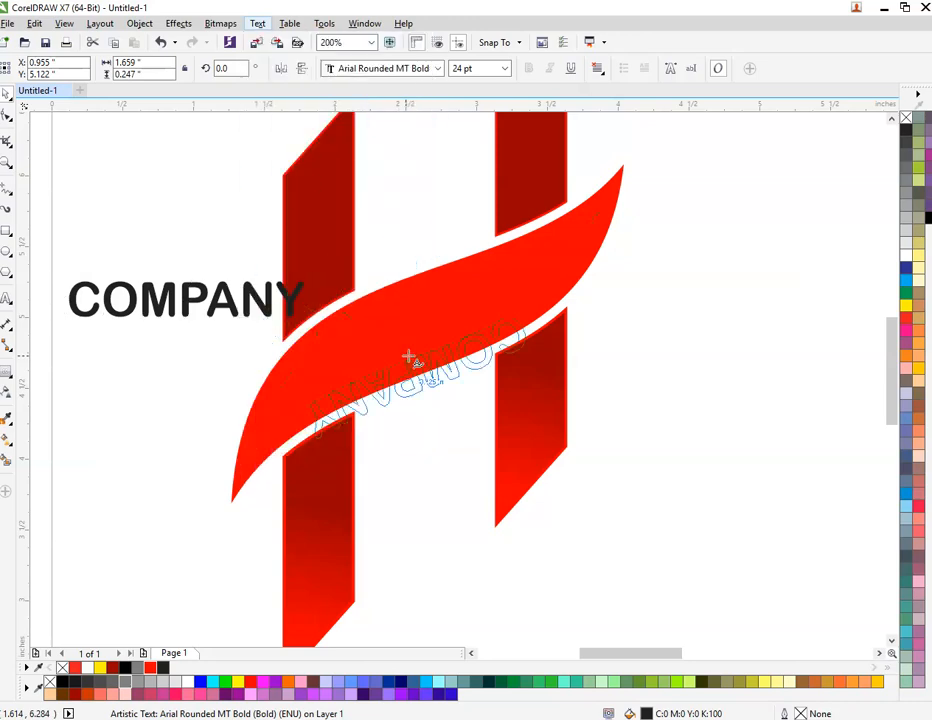
pyautogui.click(397, 322)
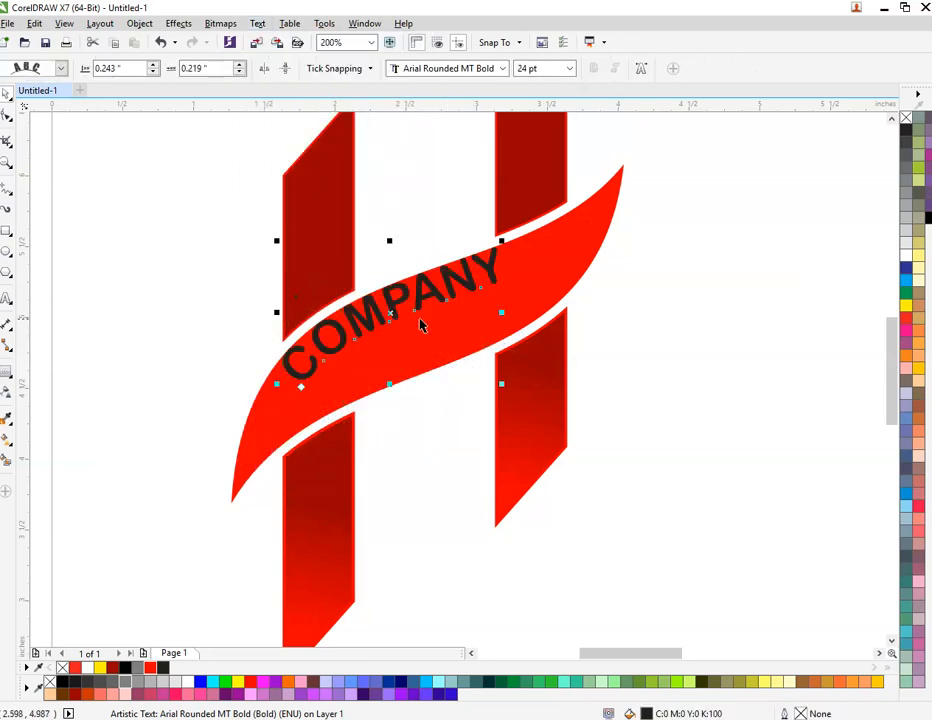
# Separate the curved COMPANY text from the swoosh path and move it down towards the middle of the swoosh
pyautogui.click(229, 370)
pyautogui.click(340, 348)
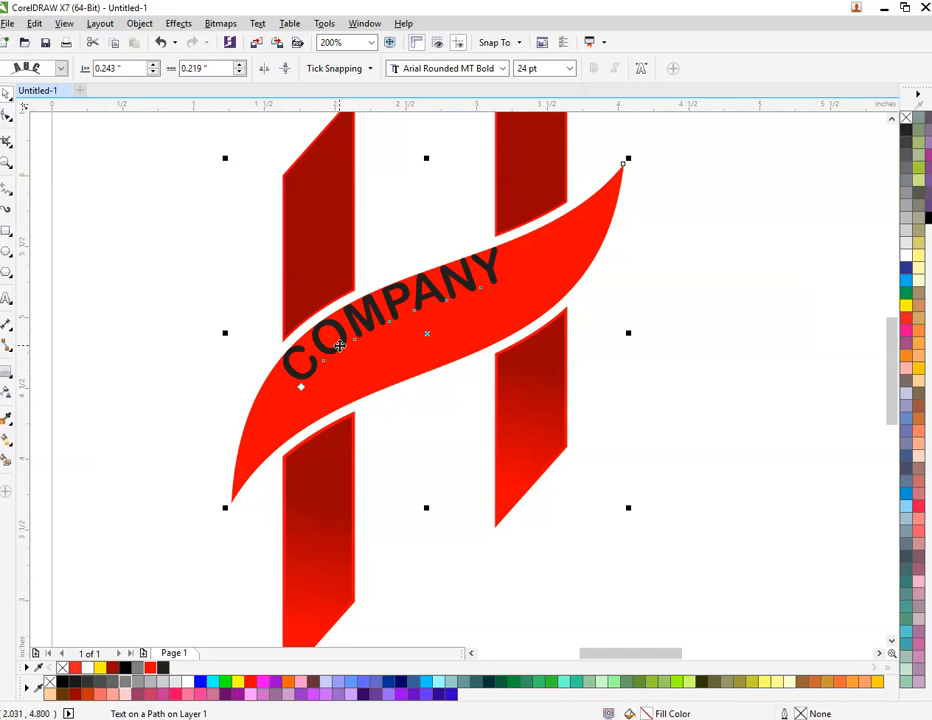
pyautogui.click(280, 365)
pyautogui.moveTo(328, 356); pyautogui.dragTo(327, 374)
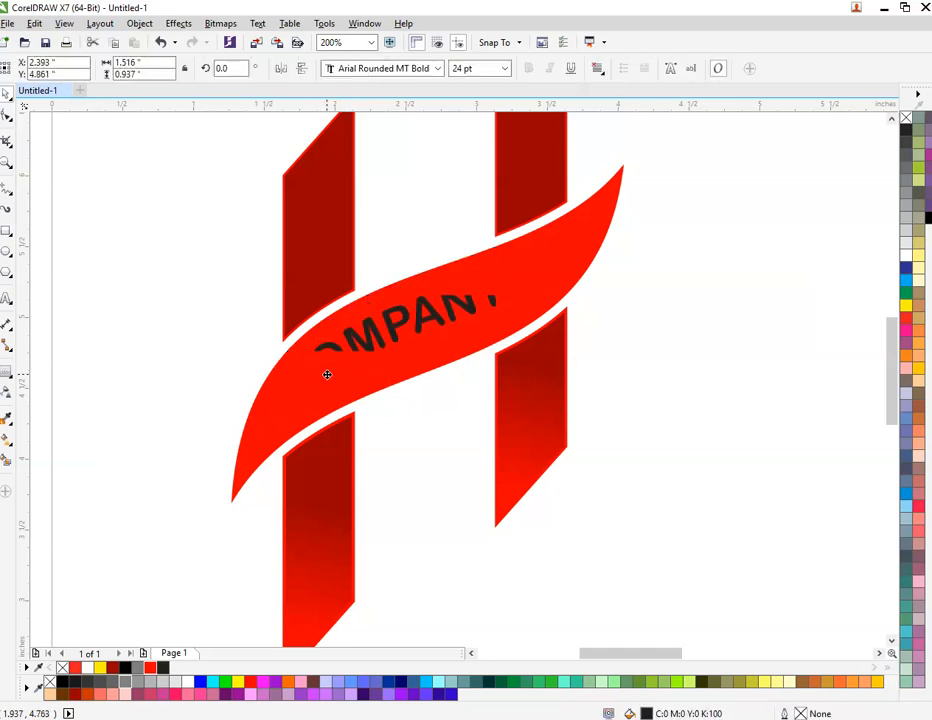
pyautogui.click(508, 270)
pyautogui.click(491, 297)
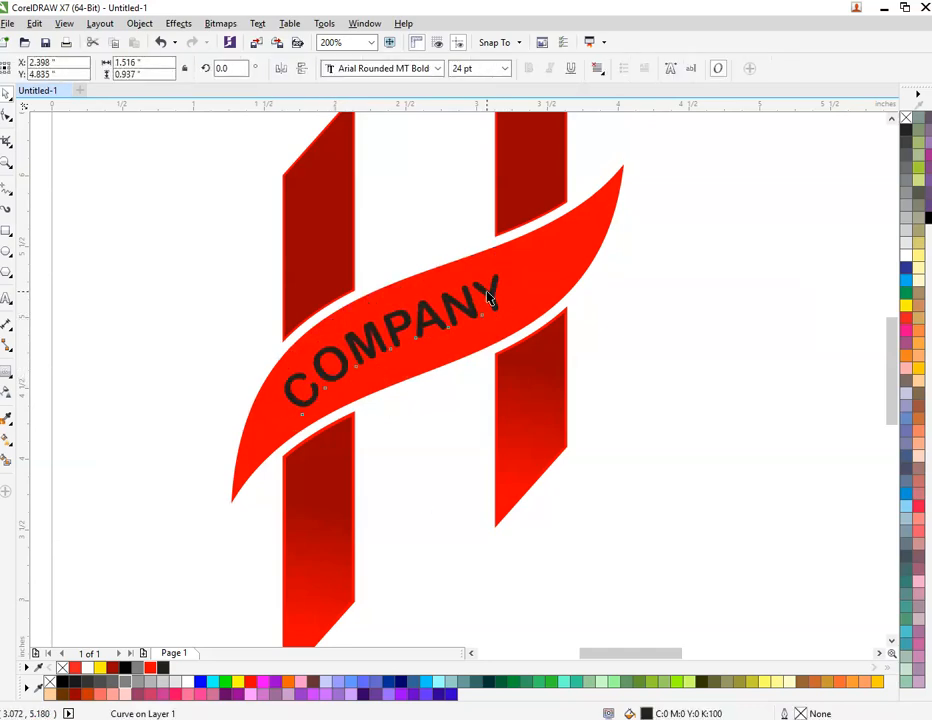
# Enlarge the curved COMPANY text to about 33.4 pt and shift it so it sits centred within the swoosh
pyautogui.moveTo(503, 272); pyautogui.dragTo(587, 216)
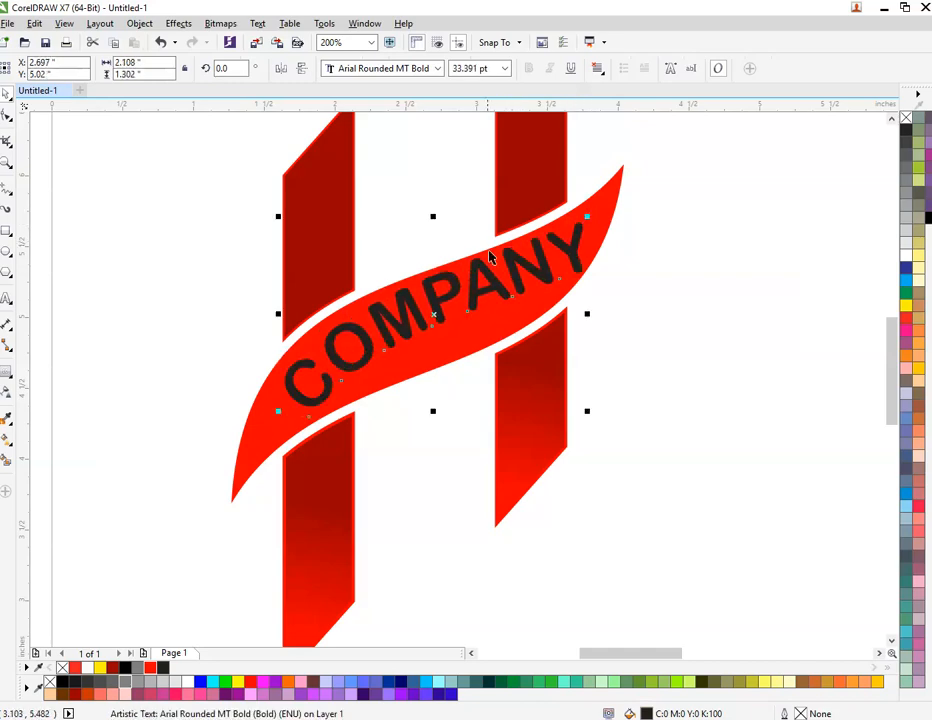
pyautogui.moveTo(470, 273); pyautogui.dragTo(456, 291)
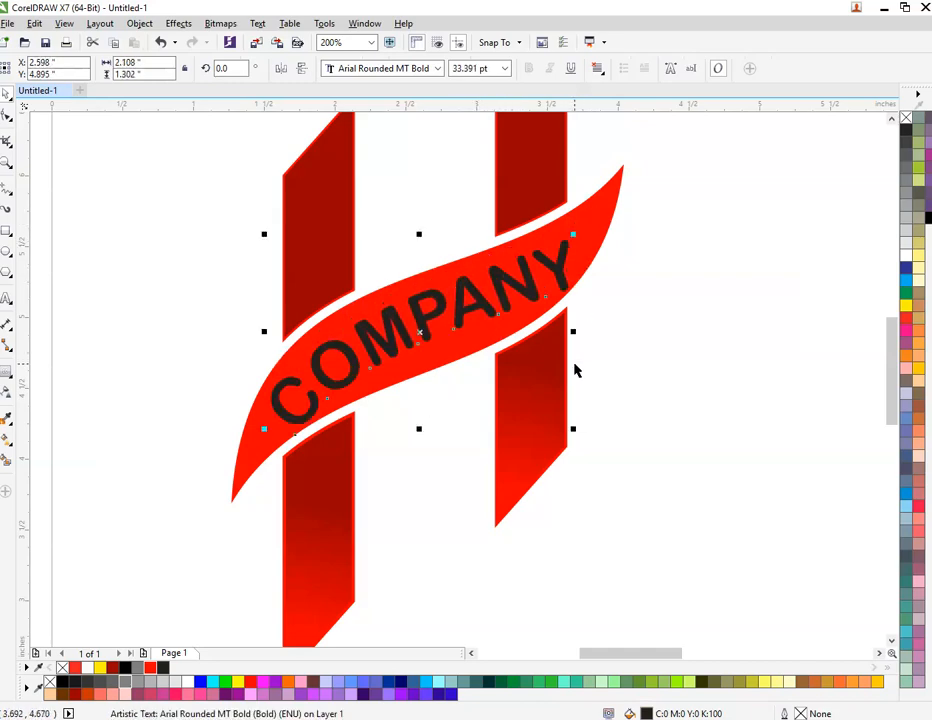
pyautogui.press('Up')
pyautogui.press('Up')
pyautogui.press('Left')
pyautogui.press('Left')
pyautogui.press('Up')
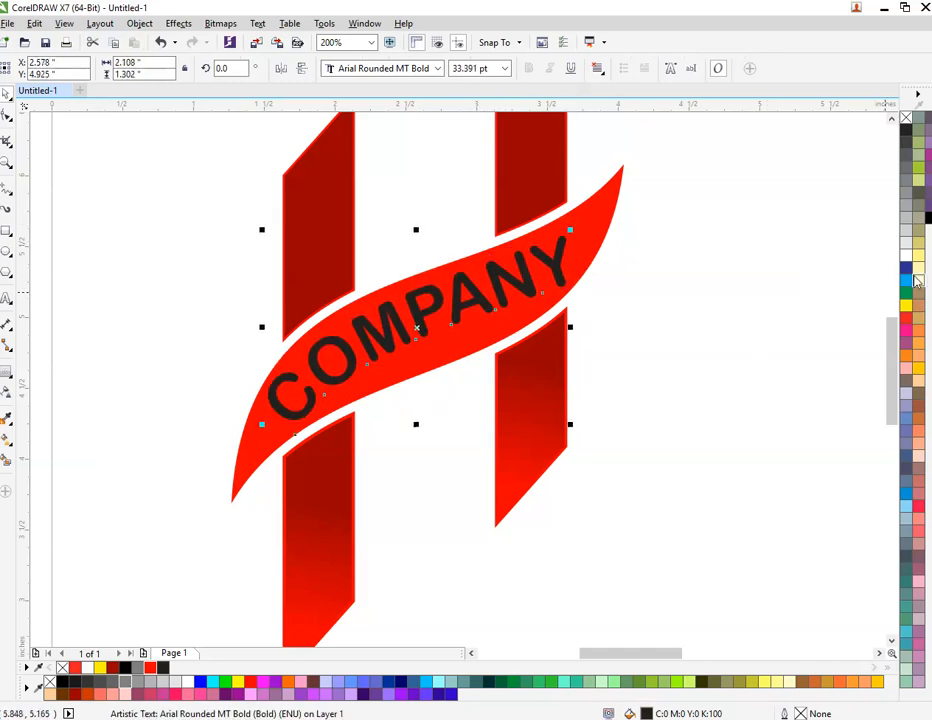
# Give the COMPANY text a white fill and a white outline
pyautogui.click(907, 263)
pyautogui.rightClick(907, 264)
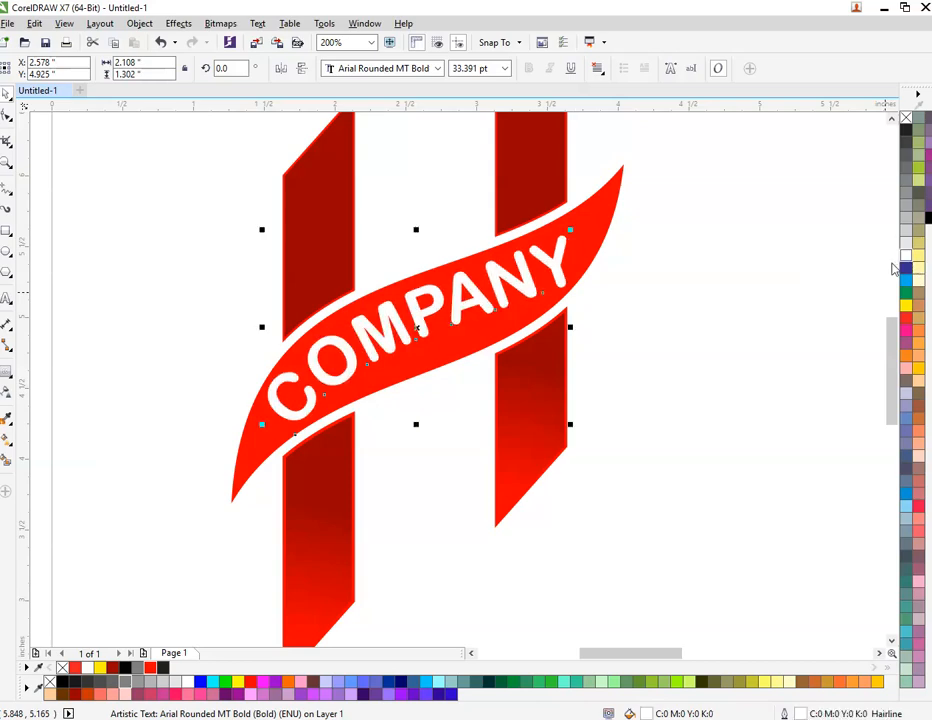
pyautogui.click(670, 323)
# Select all objects of the logo and group them
pyautogui.scroll(-2, 600, 445)
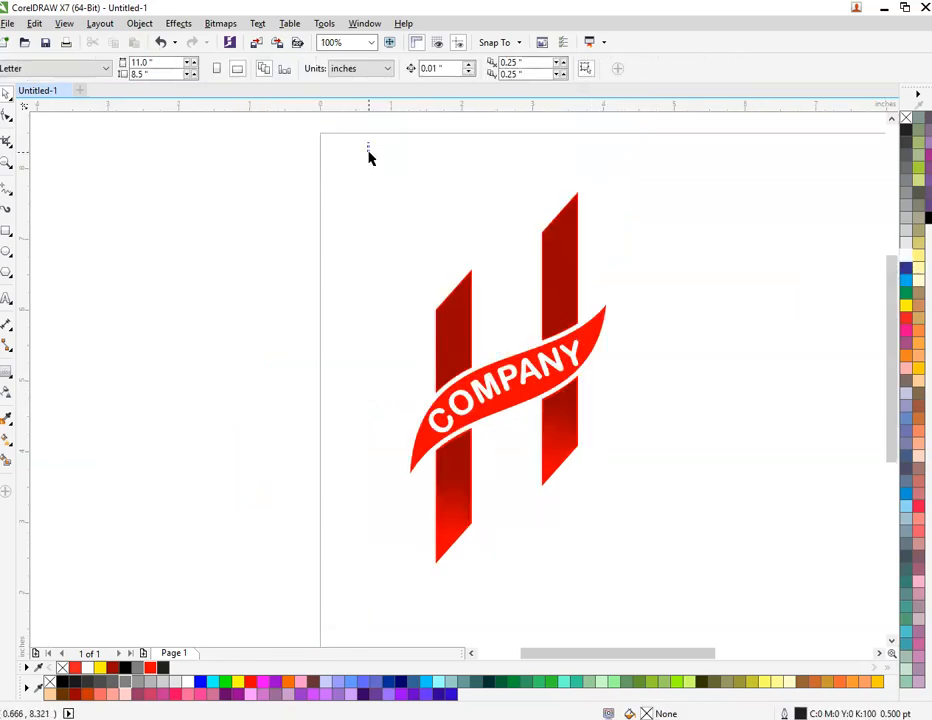
pyautogui.hotkey('ctrl', 'a')
pyautogui.hotkey('ctrl', 'g')
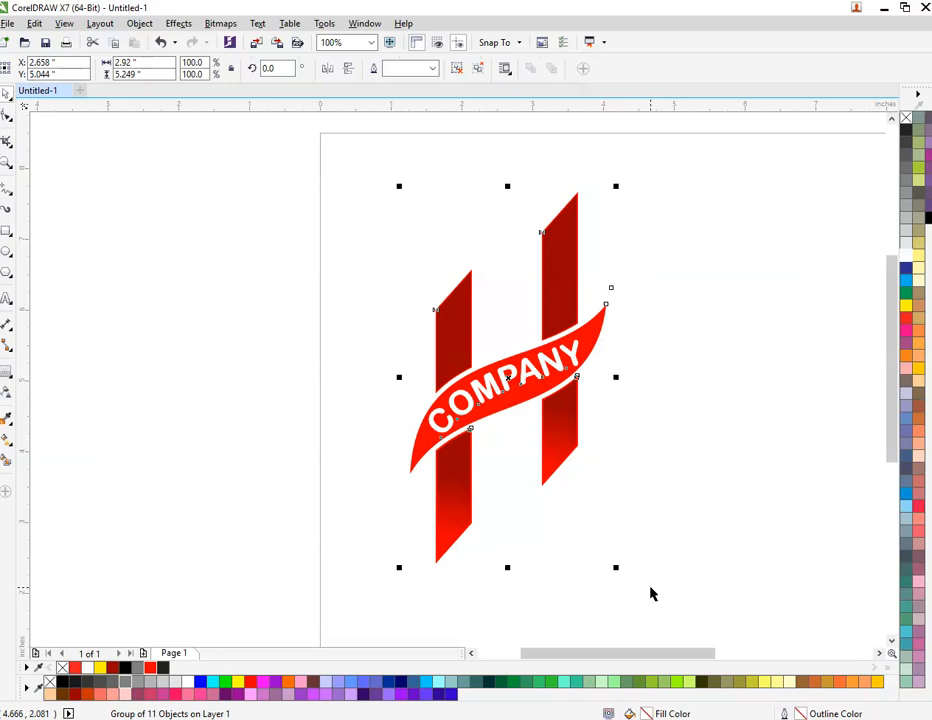
pyautogui.hotkey('ctrl', 'e')
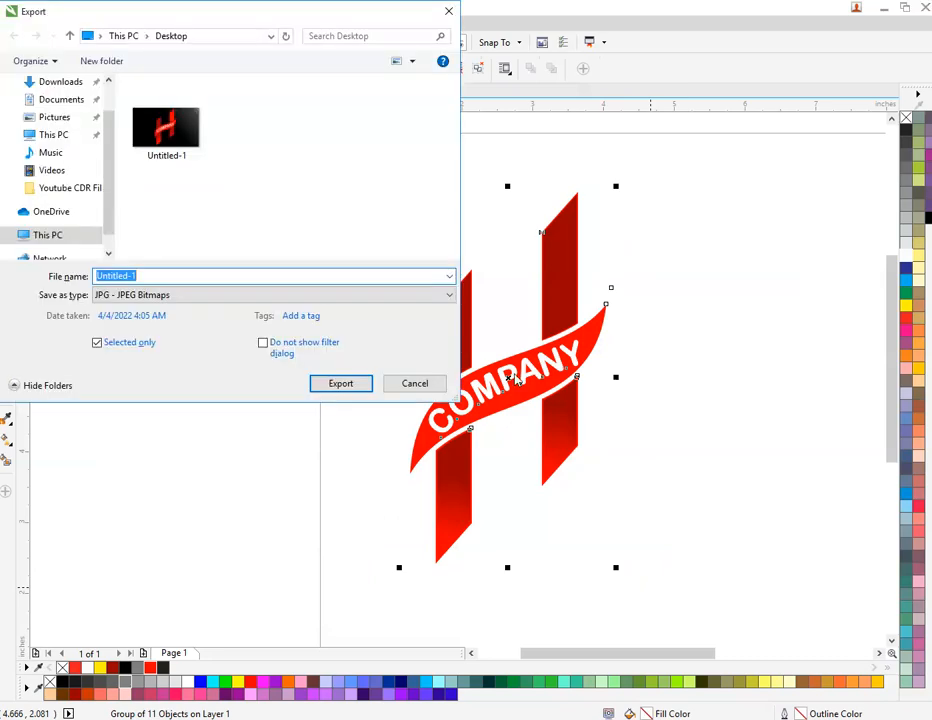
pyautogui.click(408, 383)
# Check the finished logo in a full-screen preview and return to the drawing
pyautogui.scroll(1, 678, 340)
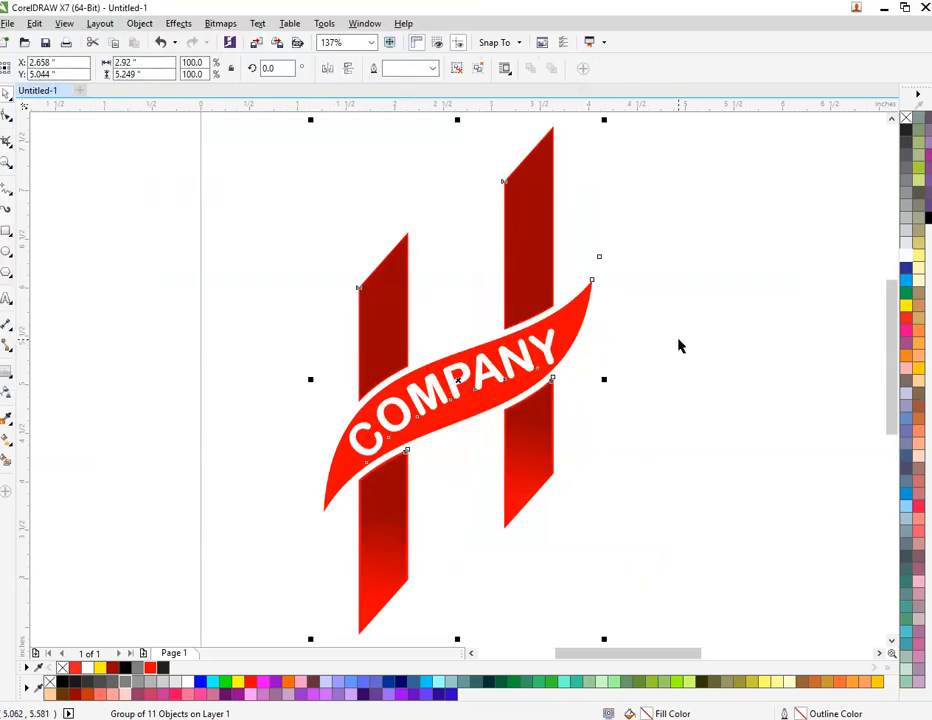
pyautogui.press('F9')
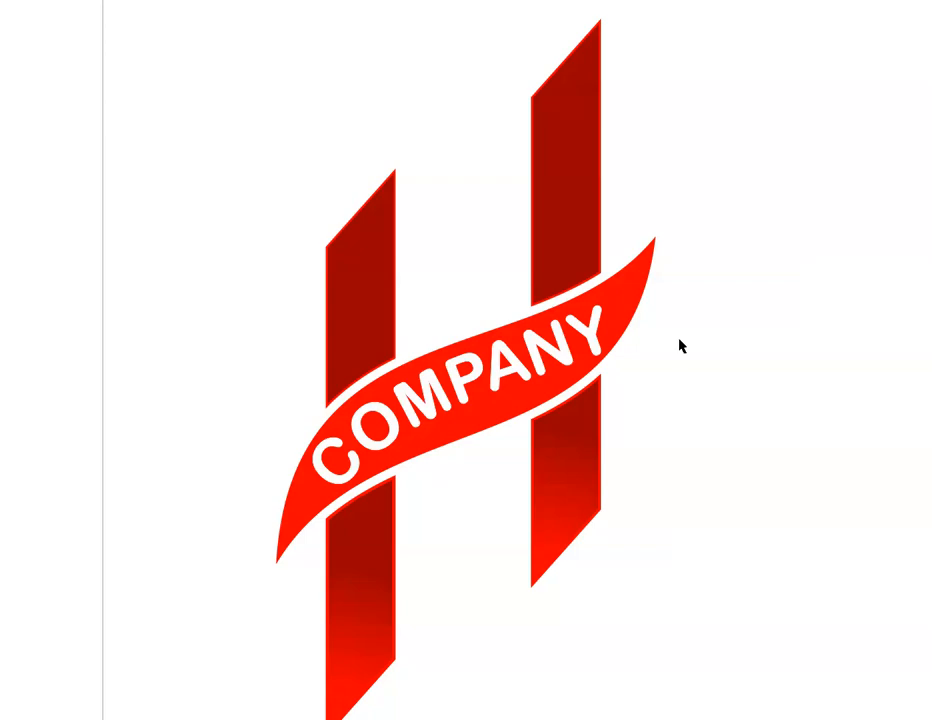
pyautogui.press('Escape')
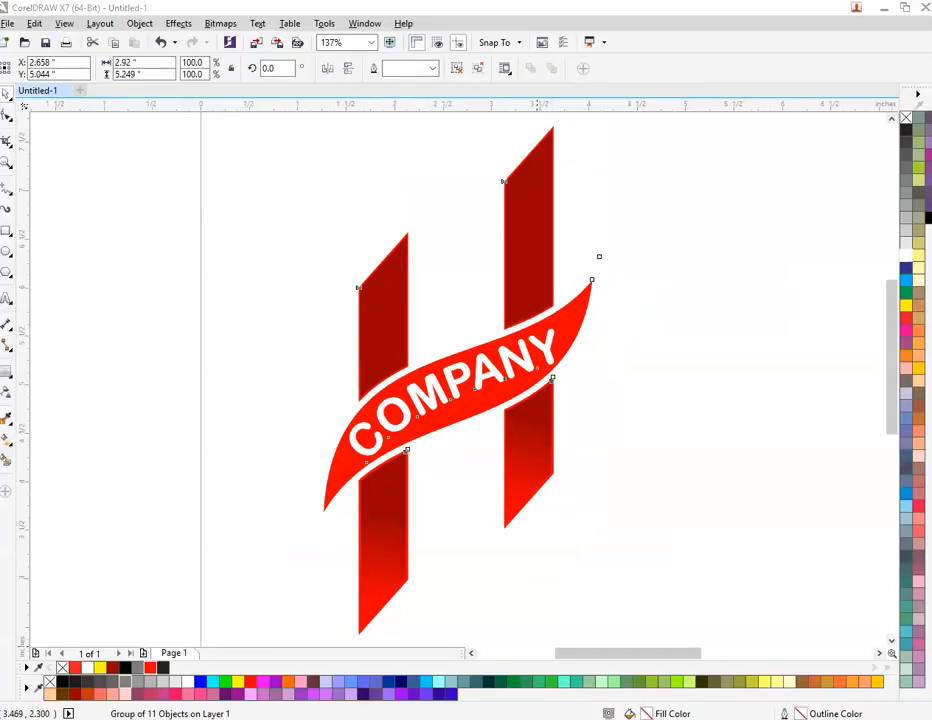